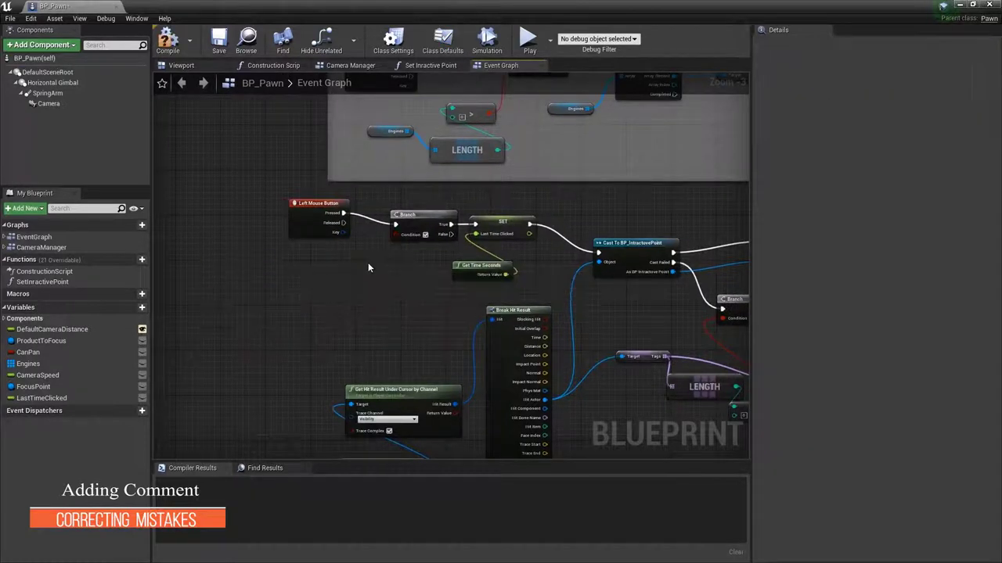
# - Wire Left Mouse Button Pressed straight into the SET node and wrap the click-focus nodes in a comment
pyautogui.moveTo(343, 213); pyautogui.dragTo(474, 224)
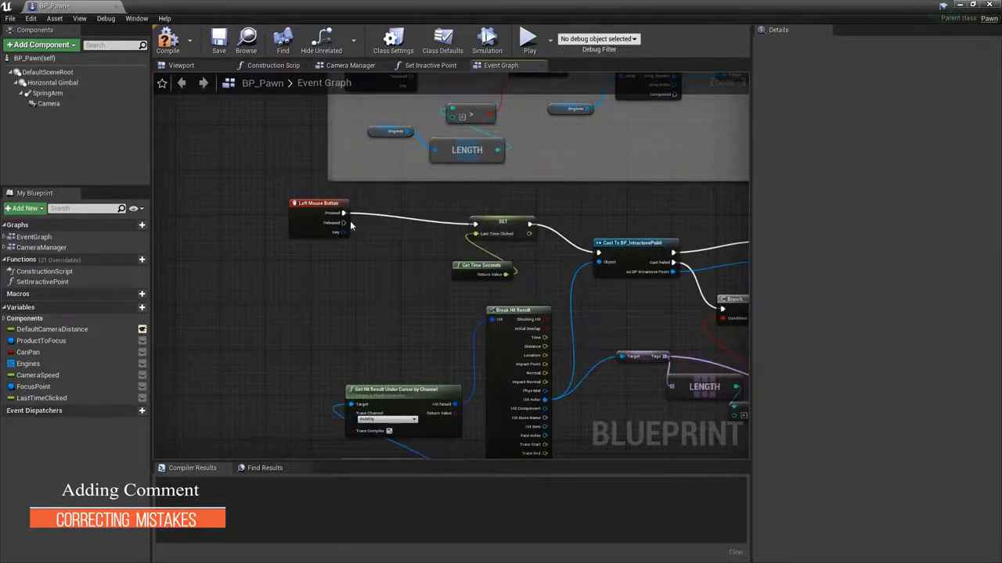
pyautogui.moveTo(306, 216); pyautogui.dragTo(380, 233)
pyautogui.scroll(-3, 421, 297)
pyautogui.moveTo(645, 230); pyautogui.dragTo(274, 384)
pyautogui.press('c')
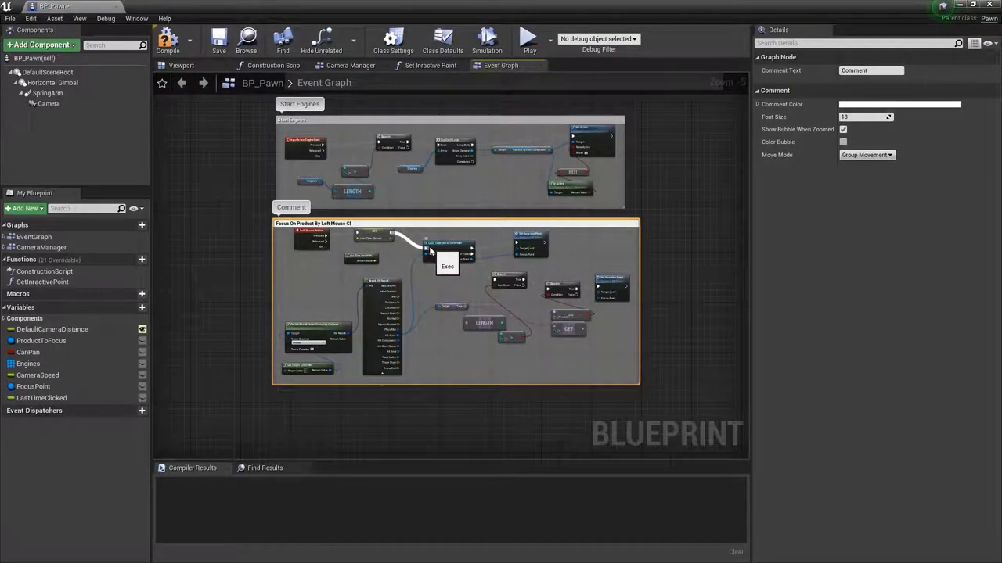
# - Title the comment 'Focus On Product By Left Mouse Click', move it below Start Engines, and show Camera Manager
pyautogui.write('lick')
pyautogui.press('Return')
pyautogui.moveTo(337, 220)
pyautogui.mouseDown()
pyautogui.moveTo(338, 239)
pyautogui.moveTo(349, 219)
pyautogui.moveTo(345, 255)
pyautogui.mouseUp()
pyautogui.moveTo(412, 90); pyautogui.dragTo(407, 169, button='right')
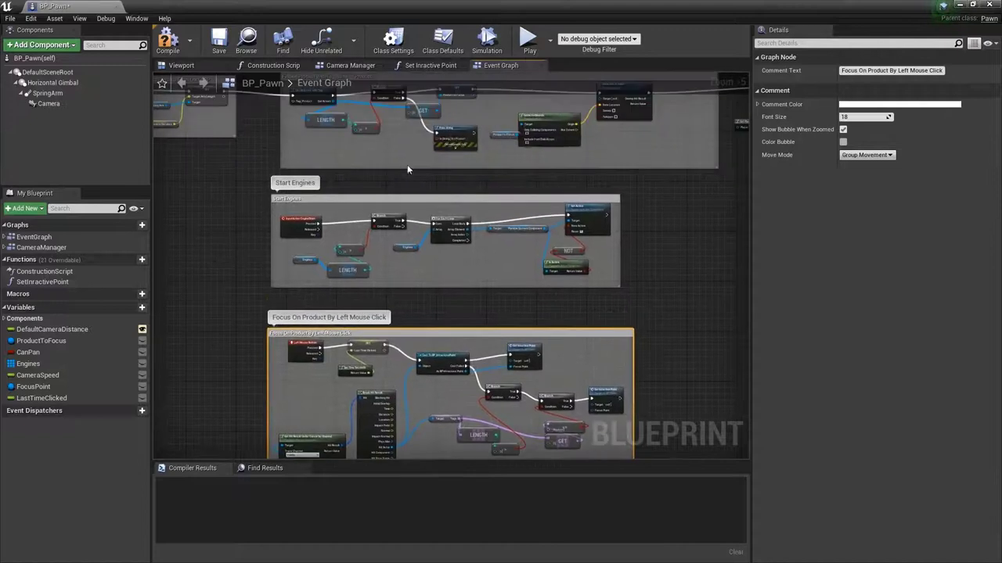
pyautogui.click(340, 65)
pyautogui.scroll(3, 665, 310)
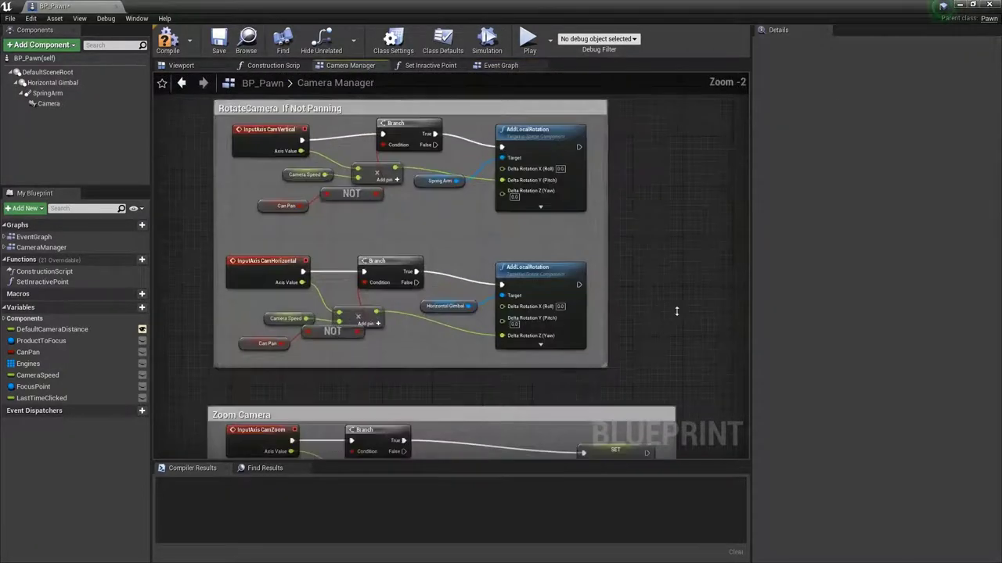
# - Add a Boolean variable named CanRotate and compile the blueprint
pyautogui.click(139, 307)
pyautogui.write('CanRotate')
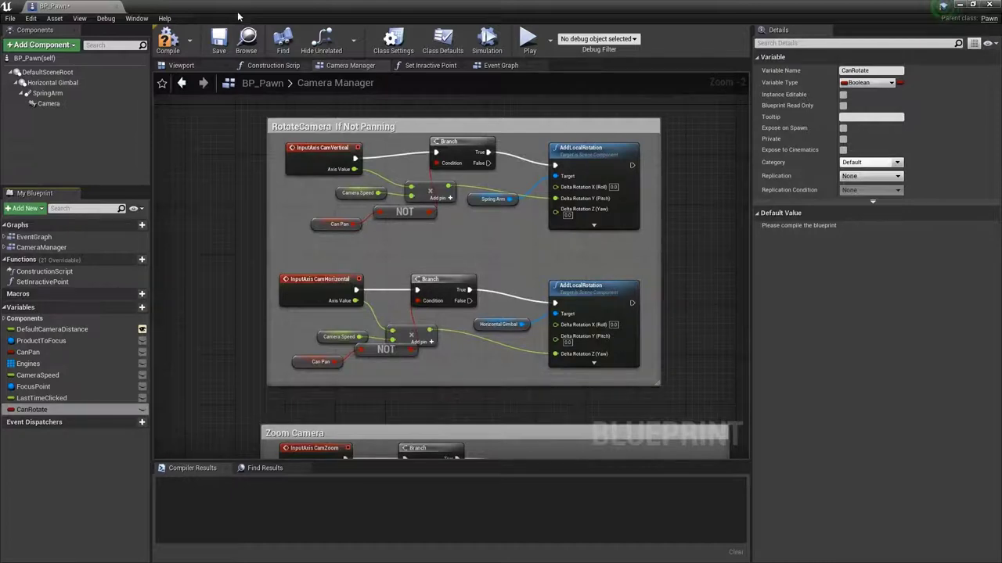
pyautogui.click(168, 39)
# - Move the Can Pan and NOT nodes down and place an AND node beside NOT
pyautogui.scroll(2, 329, 305)
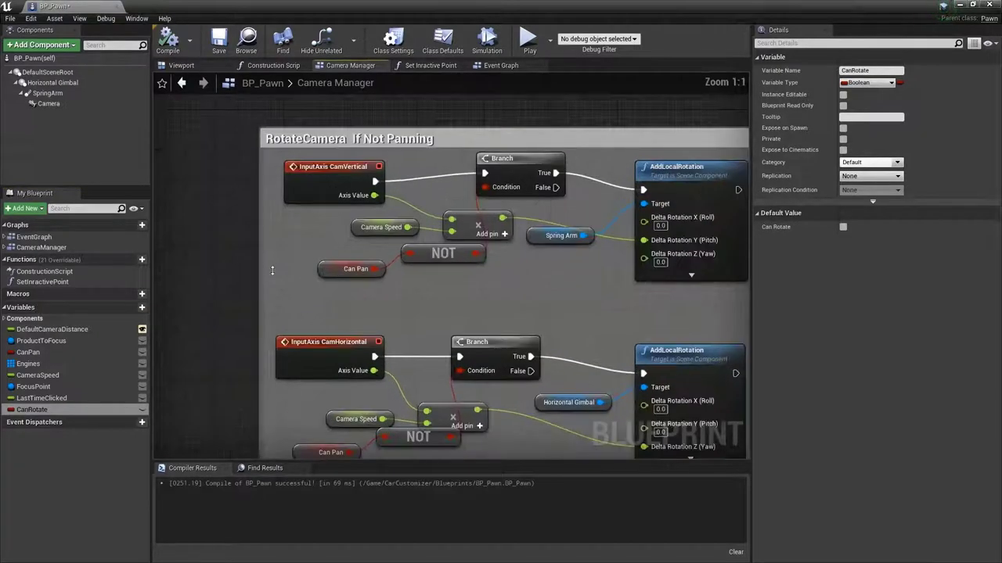
pyautogui.moveTo(406, 265)
pyautogui.mouseDown()
pyautogui.moveTo(374, 289)
pyautogui.moveTo(456, 291)
pyautogui.mouseUp()
pyautogui.press('Escape')
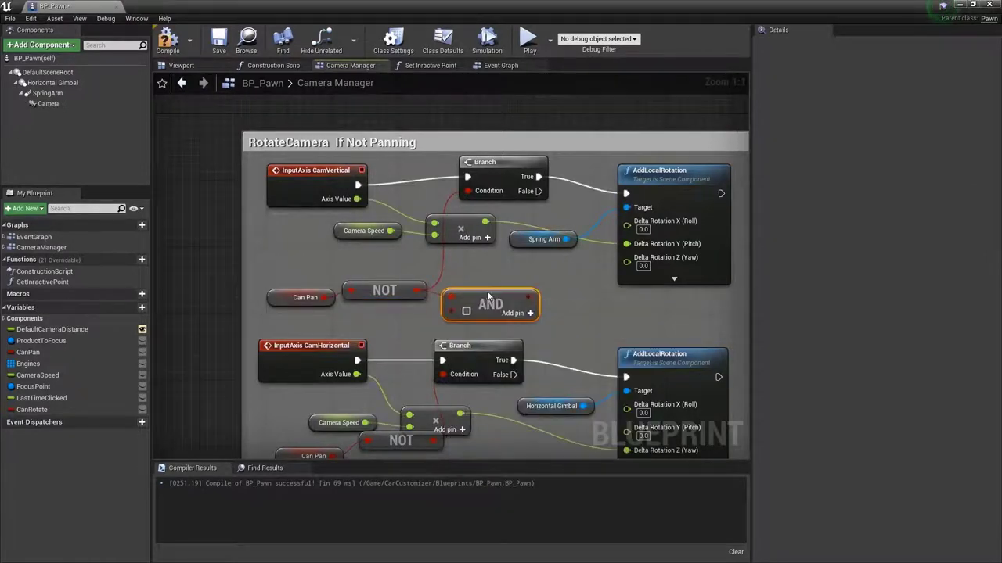
pyautogui.moveTo(270, 269)
pyautogui.mouseDown()
pyautogui.moveTo(363, 300)
pyautogui.moveTo(345, 275)
pyautogui.mouseUp()
# - Feed a Can Rotate getter into the AND node and plug AND into the vertical Branch condition
pyautogui.moveTo(43, 414)
pyautogui.keyDown('ctrl'); pyautogui.mouseDown()
pyautogui.moveTo(333, 313)
pyautogui.moveTo(439, 310)
pyautogui.mouseUp(); pyautogui.keyUp('ctrl')
pyautogui.moveTo(508, 296); pyautogui.dragTo(474, 210)
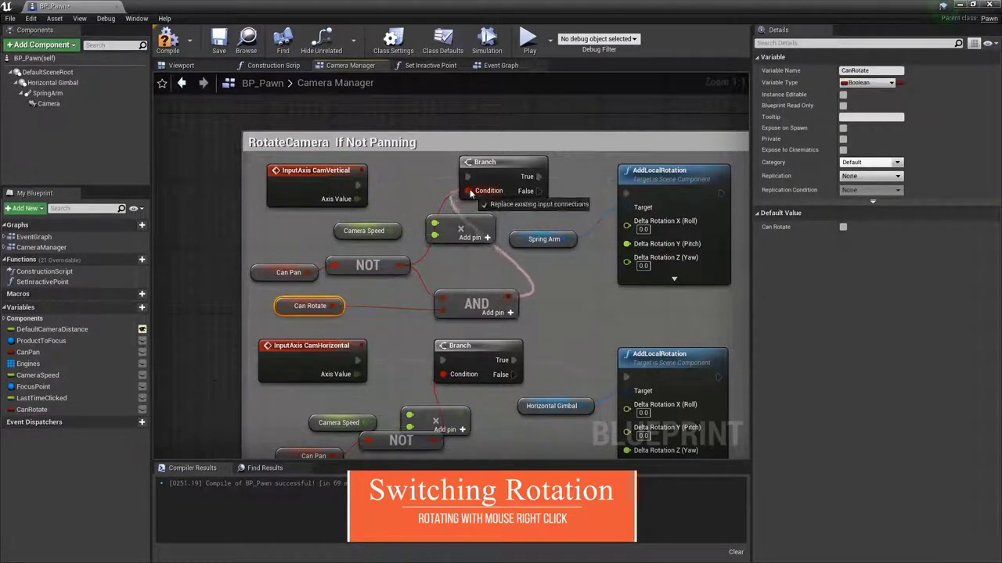
pyautogui.moveTo(475, 304); pyautogui.dragTo(459, 279)
pyautogui.moveTo(245, 252); pyautogui.dragTo(391, 307)
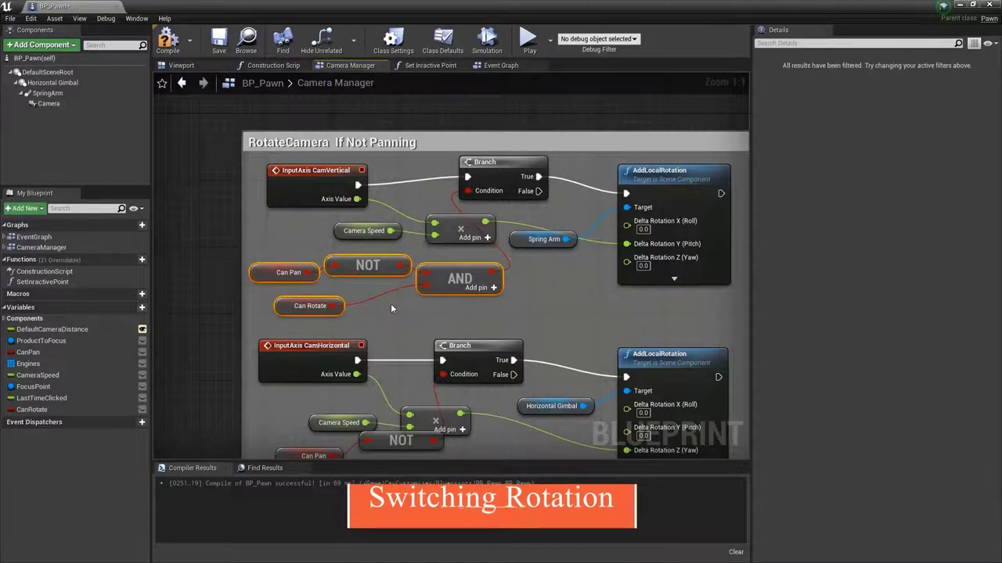
pyautogui.moveTo(391, 307); pyautogui.dragTo(394, 225, button='right')
# - Replace the lower Can Pan/NOT with a pasted copy of the AND condition group for the second Branch
pyautogui.moveTo(393, 390); pyautogui.dragTo(290, 344)
pyautogui.press('Delete')
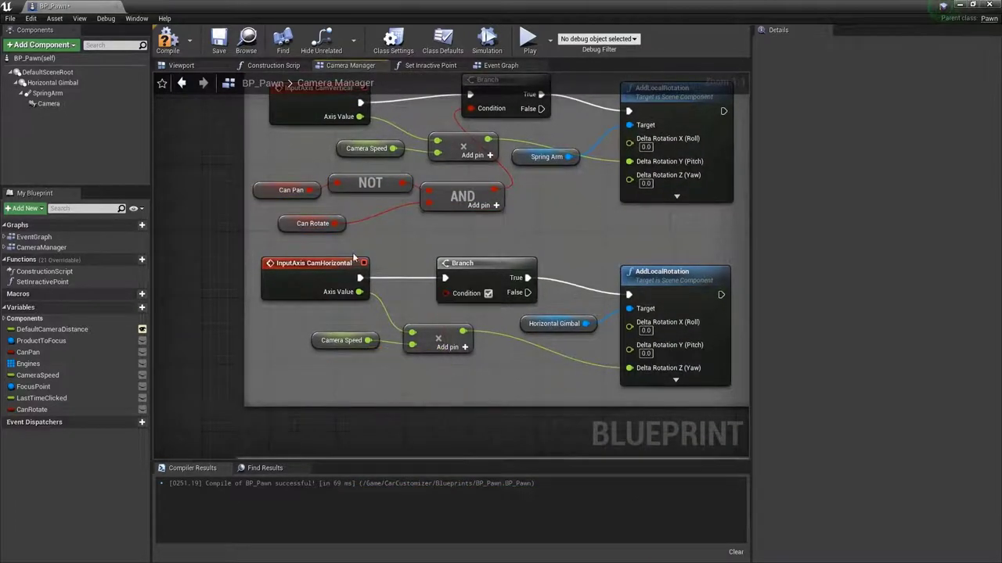
pyautogui.hotkey('ctrl', 'c')
pyautogui.moveTo(301, 383); pyautogui.dragTo(328, 324, button='right')
pyautogui.hotkey('ctrl', 'v')
pyautogui.moveTo(479, 334); pyautogui.dragTo(472, 233)
pyautogui.click(447, 357)
pyautogui.scroll(-2, 479, 235)
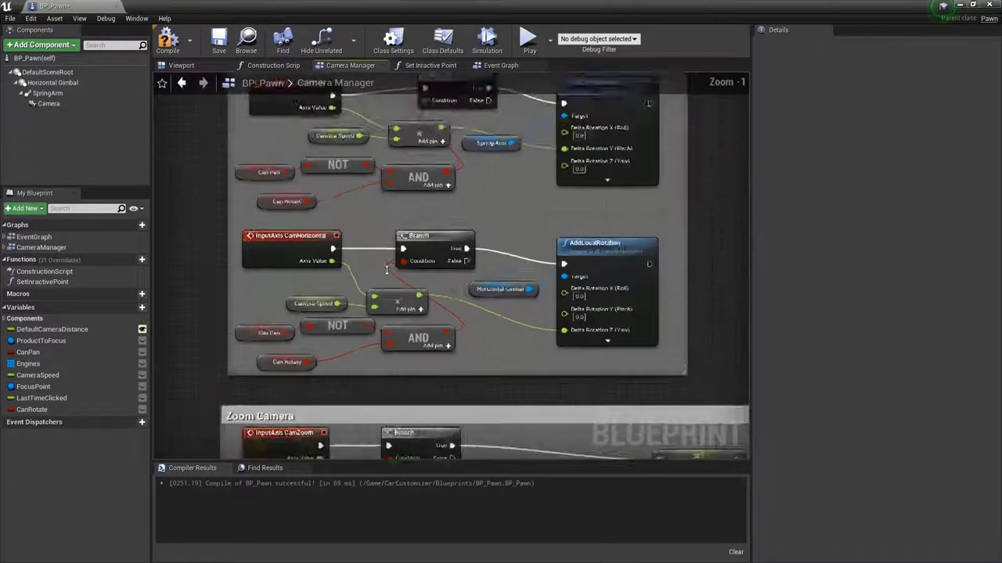
pyautogui.moveTo(385, 340); pyautogui.dragTo(267, 305, button='right')
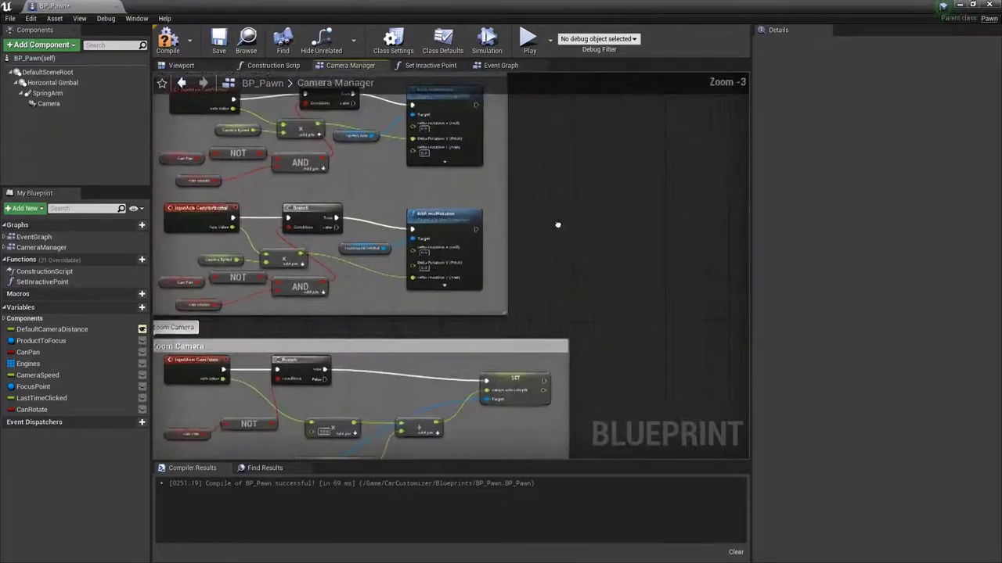
pyautogui.scroll(-1, 563, 292)
pyautogui.moveTo(564, 291); pyautogui.dragTo(676, 393, button='right')
# - Add a Right Mouse Button event with CanRotate setters: true on Pressed, false on Released
pyautogui.rightClick(323, 130)
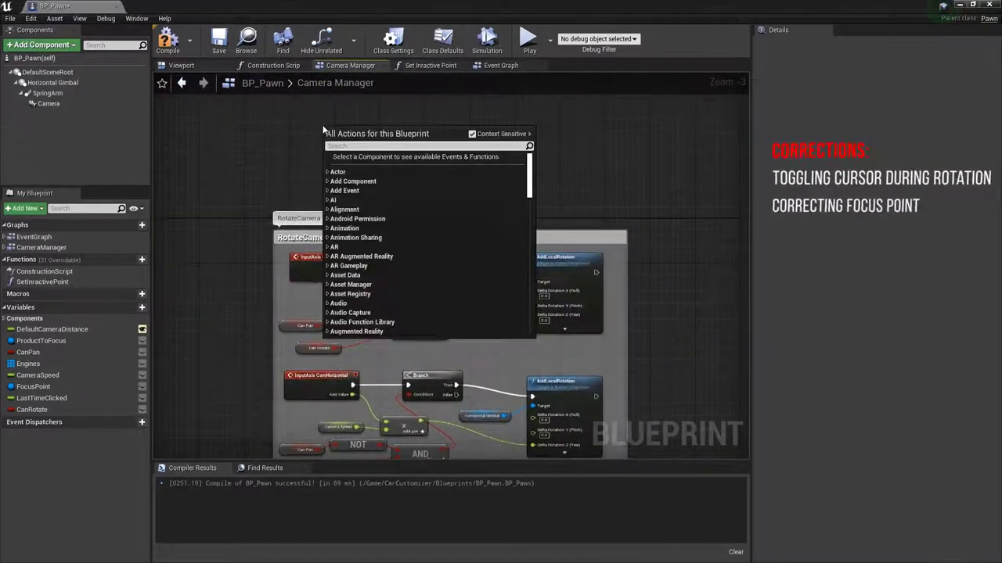
pyautogui.write('right mouse')
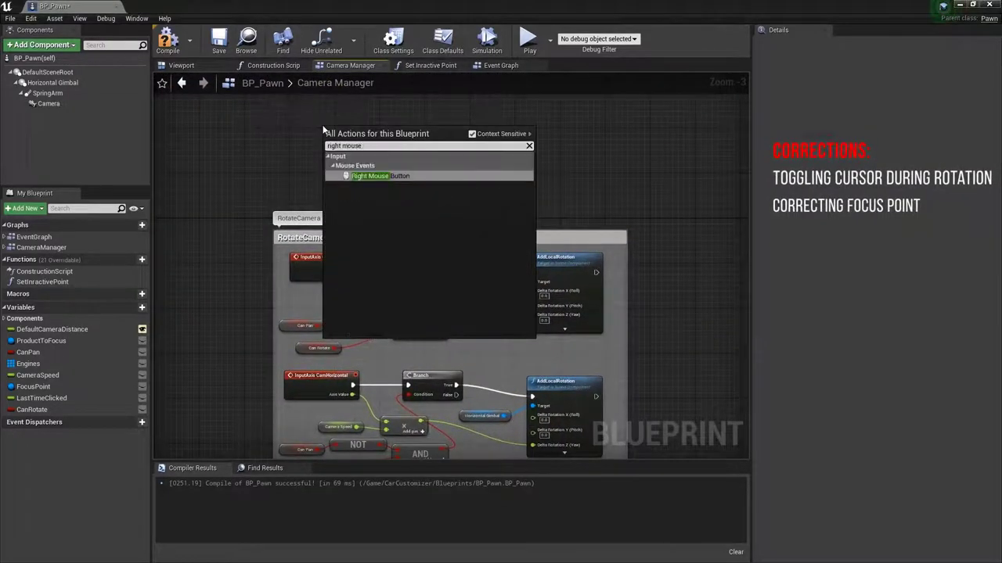
pyautogui.press('Return')
pyautogui.moveTo(31, 409)
pyautogui.mouseDown()
pyautogui.moveTo(360, 186)
pyautogui.moveTo(380, 119)
pyautogui.mouseUp()
pyautogui.click(399, 138)
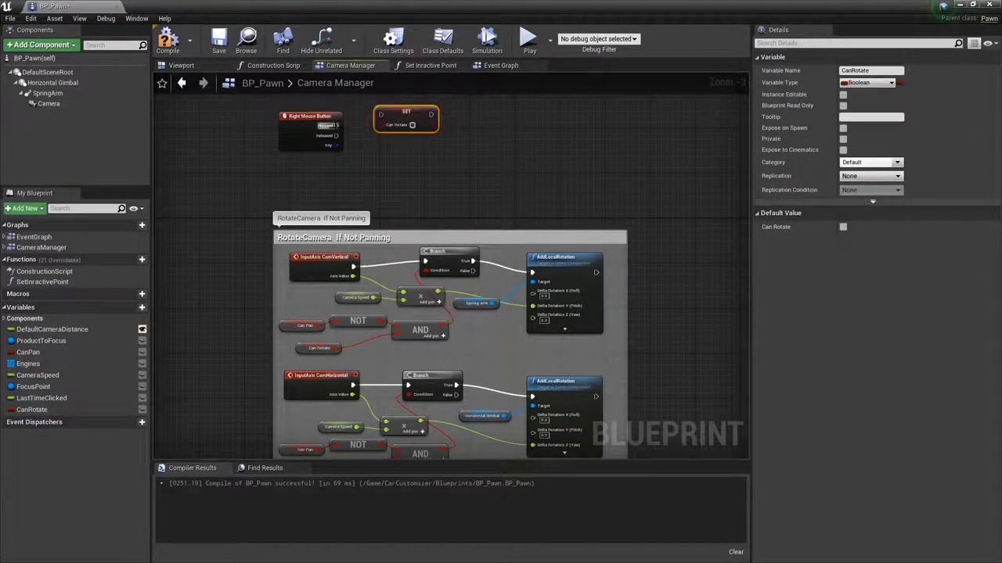
pyautogui.moveTo(414, 157); pyautogui.dragTo(392, 151)
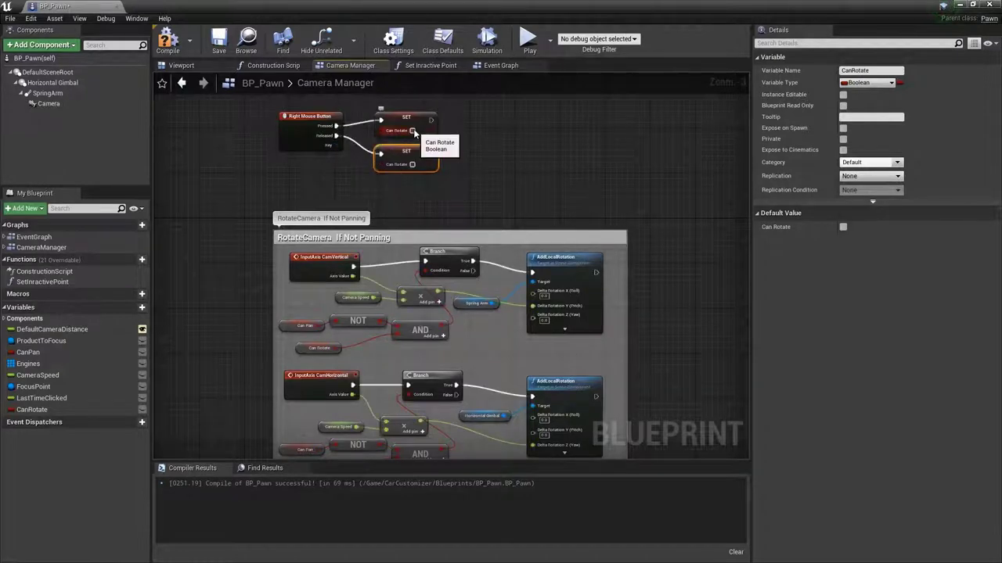
pyautogui.scroll(2, 497, 140)
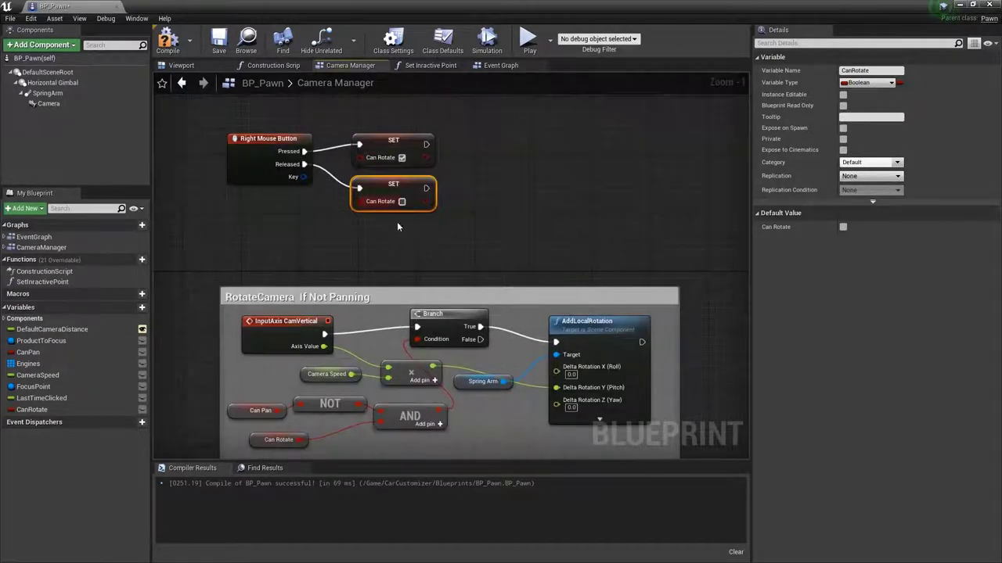
pyautogui.moveTo(430, 161); pyautogui.dragTo(443, 161)
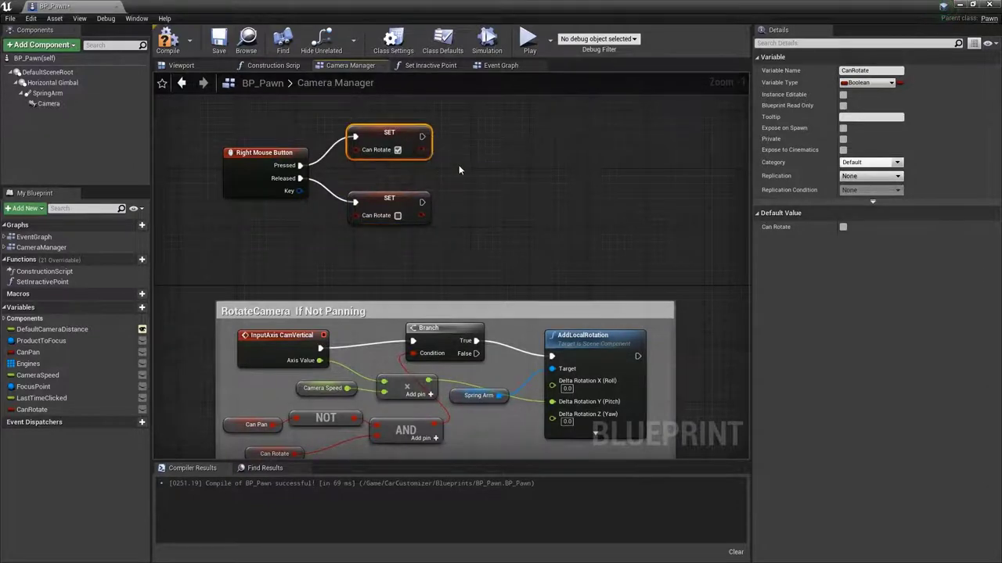
# - Add a Get Player Controller node between the two CanRotate setters
pyautogui.rightClick(450, 170)
pyautogui.write('get player controller')
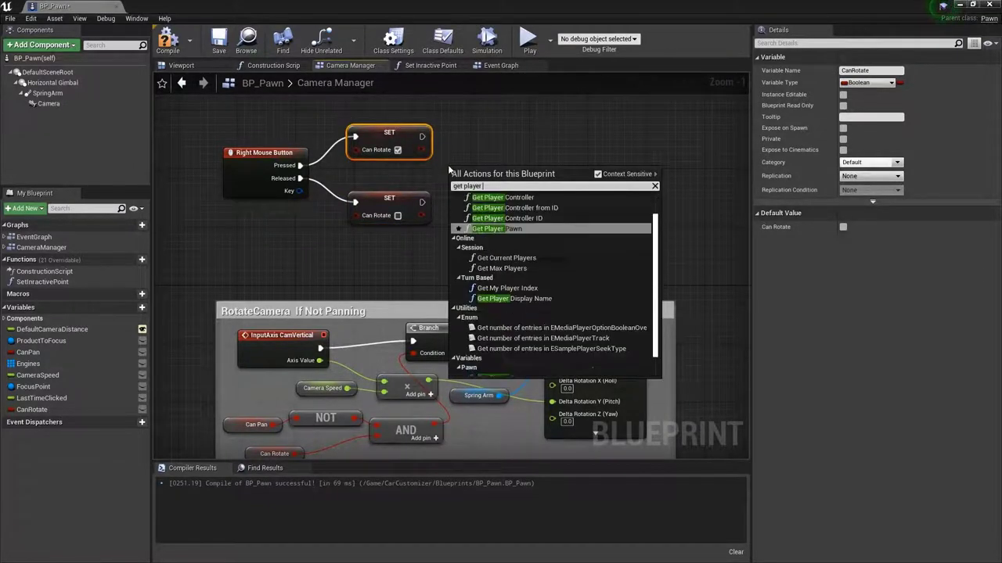
pyautogui.press('Return')
pyautogui.moveTo(466, 169); pyautogui.dragTo(356, 162)
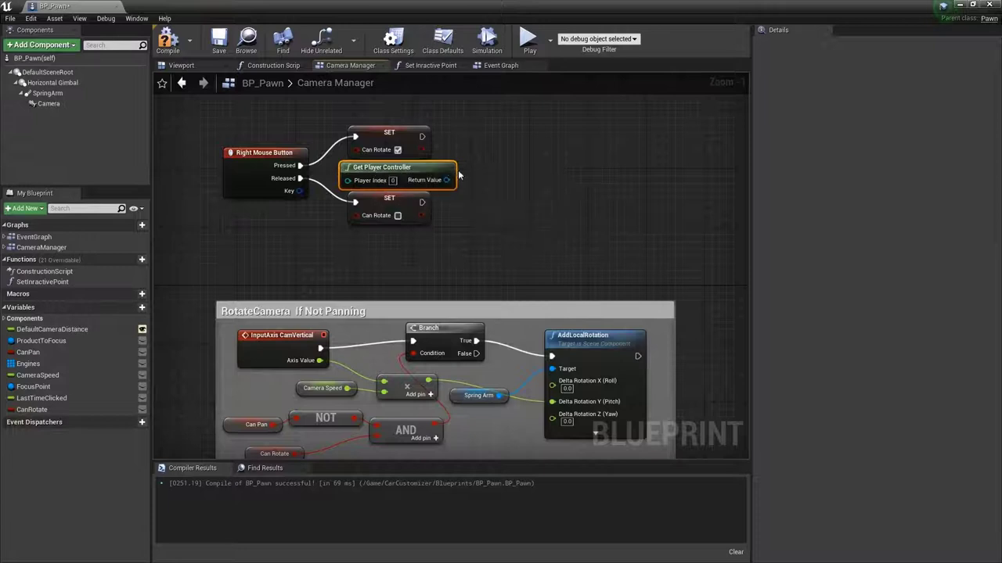
# - Add two Set Show Mouse Cursor nodes targeting the player controller, hiding on Pressed and showing on Released
pyautogui.moveTo(529, 154); pyautogui.dragTo(529, 155)
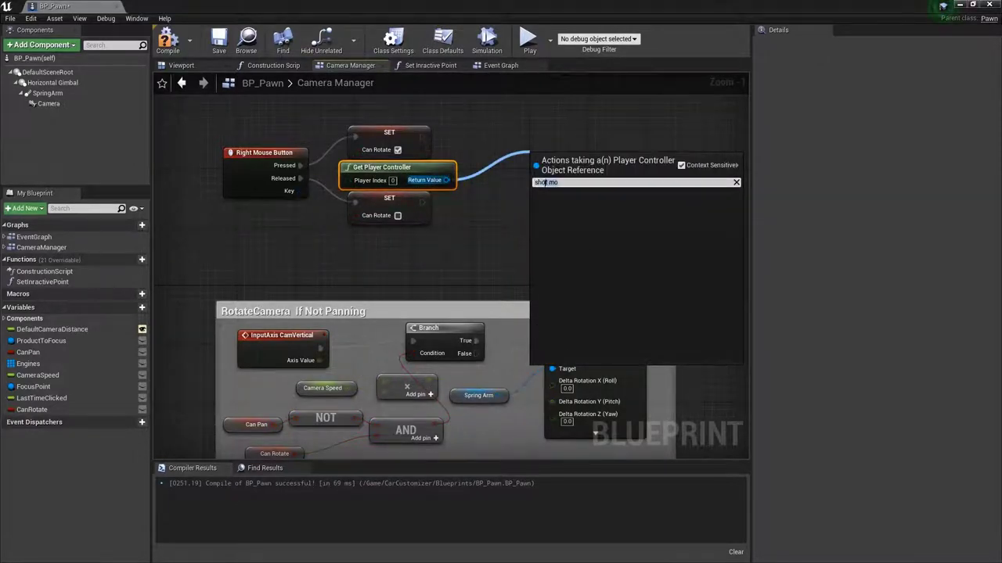
pyautogui.press('BackSpace')
pyautogui.press('BackSpace')
pyautogui.press('BackSpace')
pyautogui.write('w mous')
pyautogui.press('Down')
pyautogui.press('Return')
pyautogui.moveTo(566, 168)
pyautogui.mouseDown()
pyautogui.moveTo(544, 131)
pyautogui.moveTo(518, 128)
pyautogui.mouseUp()
pyautogui.hotkey('ctrl', 'c')
pyautogui.hotkey('ctrl', 'v')
pyautogui.moveTo(564, 202); pyautogui.dragTo(530, 190)
pyautogui.moveTo(446, 180); pyautogui.dragTo(502, 222)
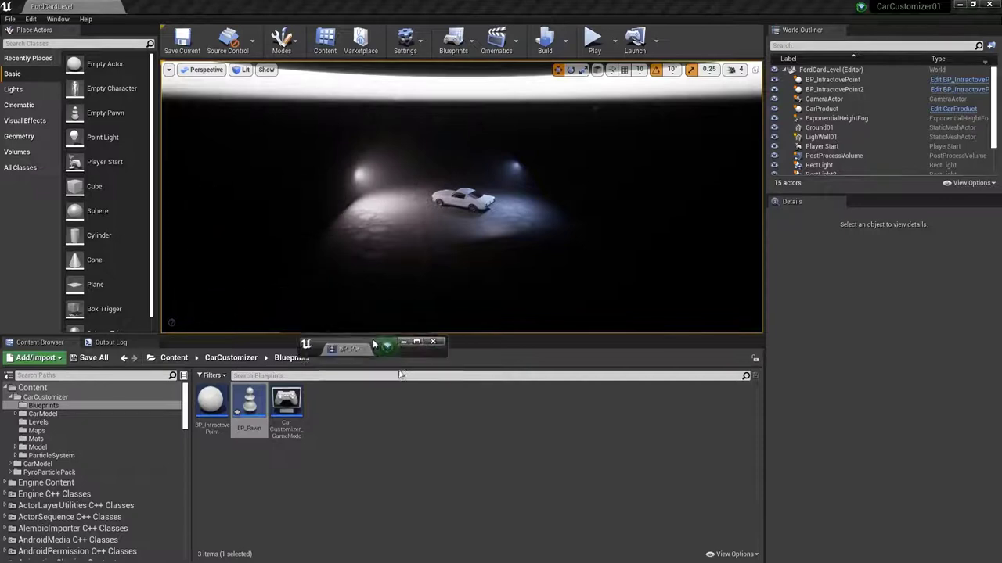
# - Play the level, orbit the camera around the car with a right-drag, then stop and return to BP_Pawn
pyautogui.moveTo(405, 7); pyautogui.dragTo(392, 413)
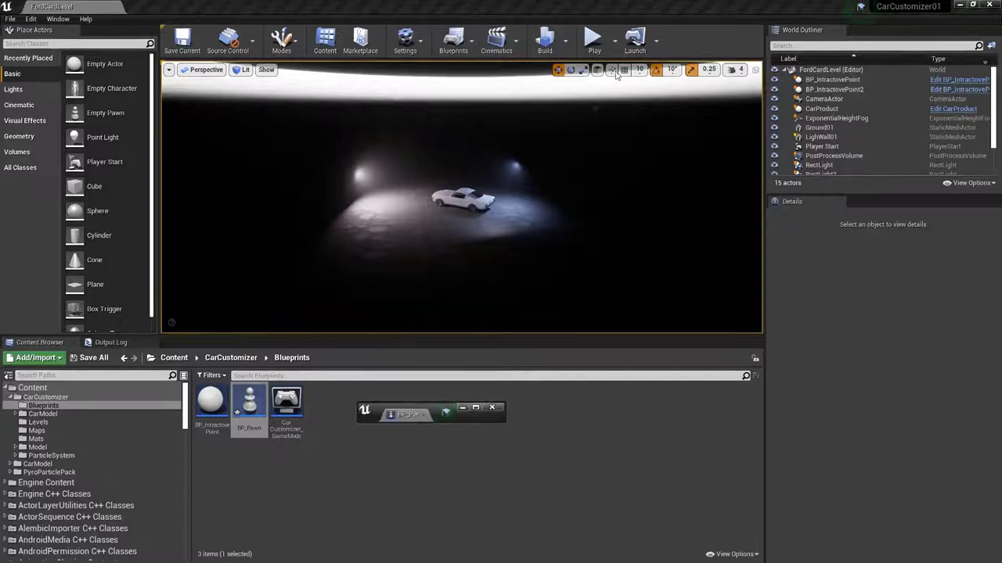
pyautogui.click(592, 40)
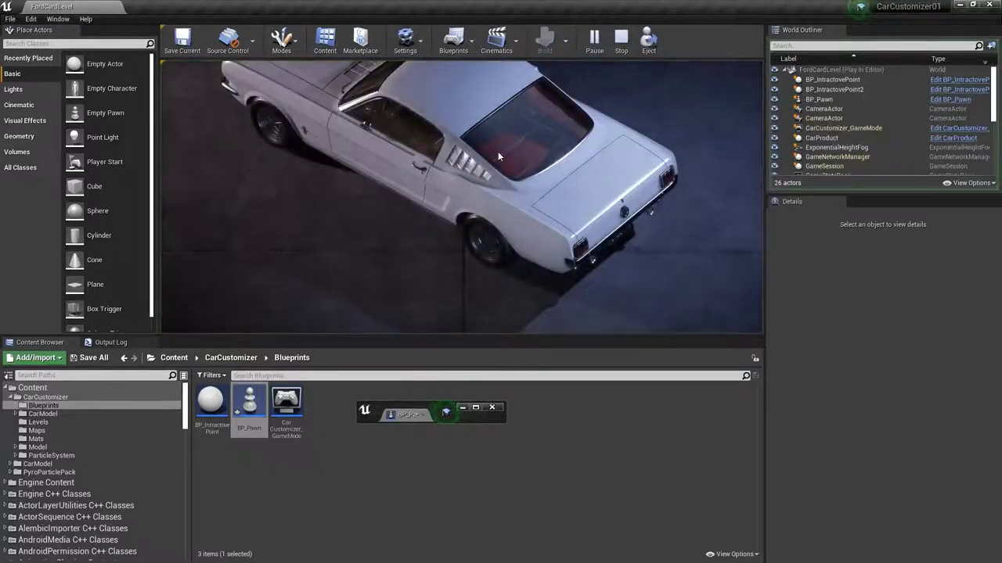
pyautogui.click(498, 153)
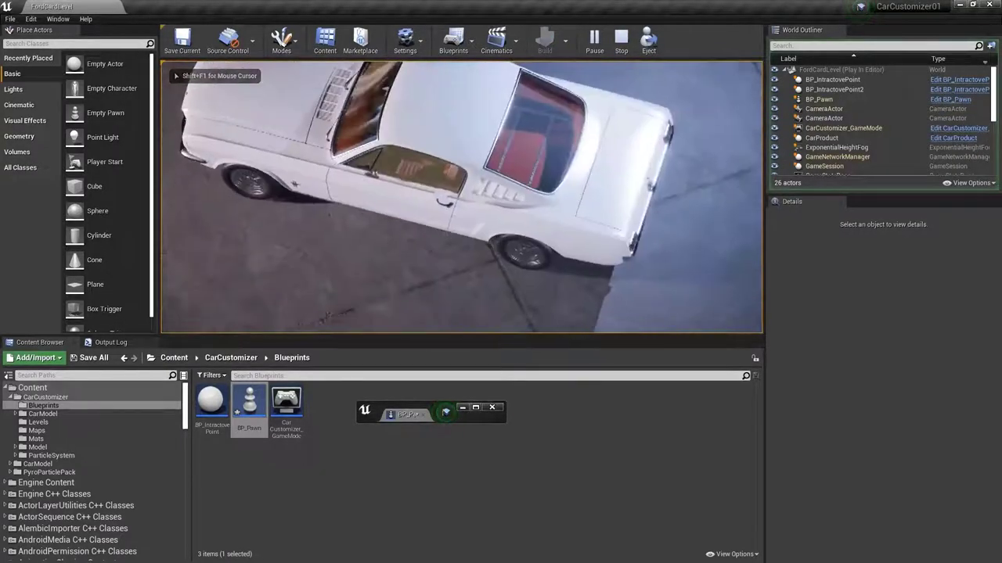
pyautogui.moveTo(498, 152); pyautogui.dragTo(394, 206)
pyautogui.click(620, 41)
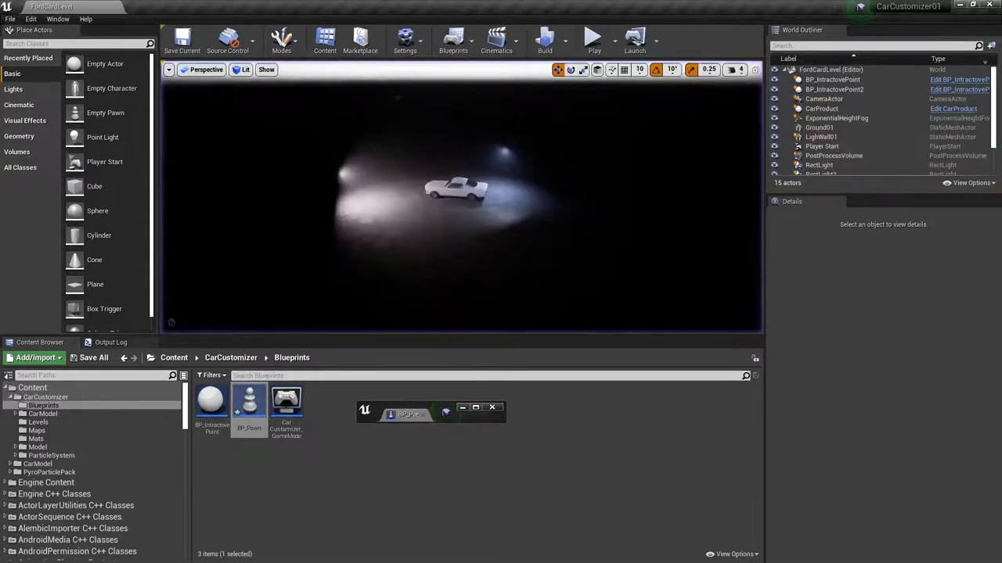
pyautogui.click(407, 414)
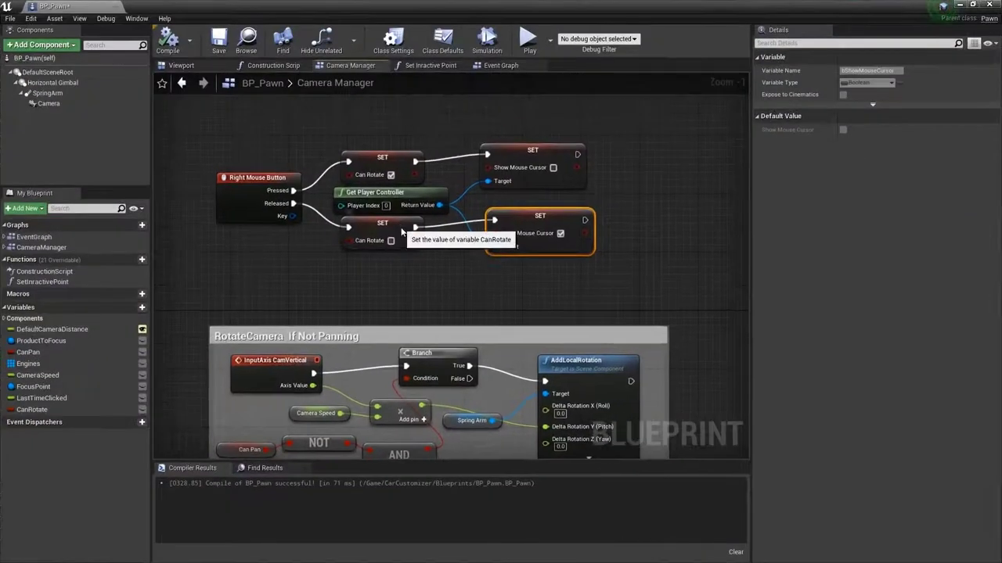
# - Switch to the Event Graph and locate the Product to Focus nodes
pyautogui.scroll(-1, 481, 343)
pyautogui.scroll(-2, 482, 342)
pyautogui.scroll(-4, 481, 343)
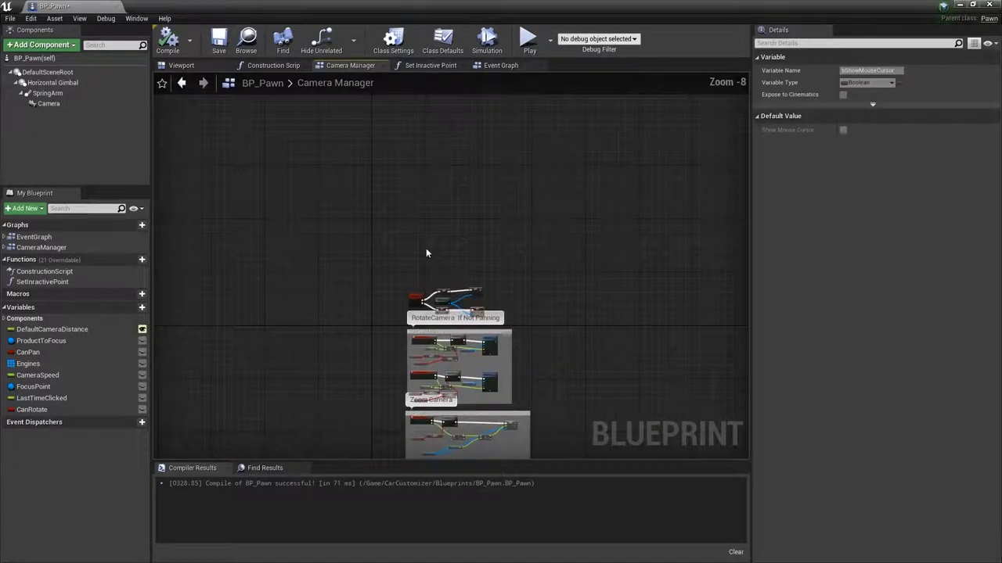
pyautogui.click(491, 67)
pyautogui.scroll(3, 537, 290)
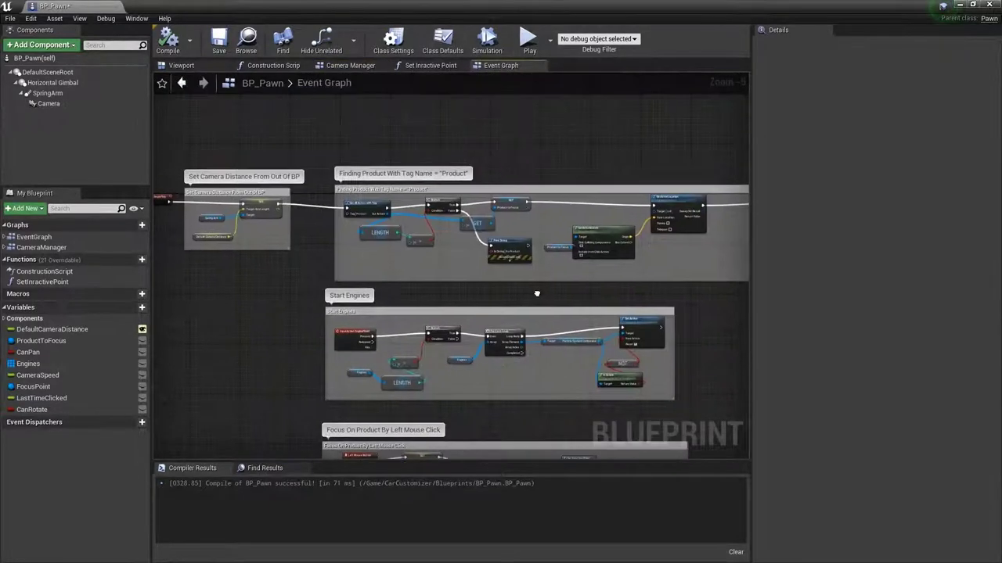
pyautogui.scroll(1, 507, 260)
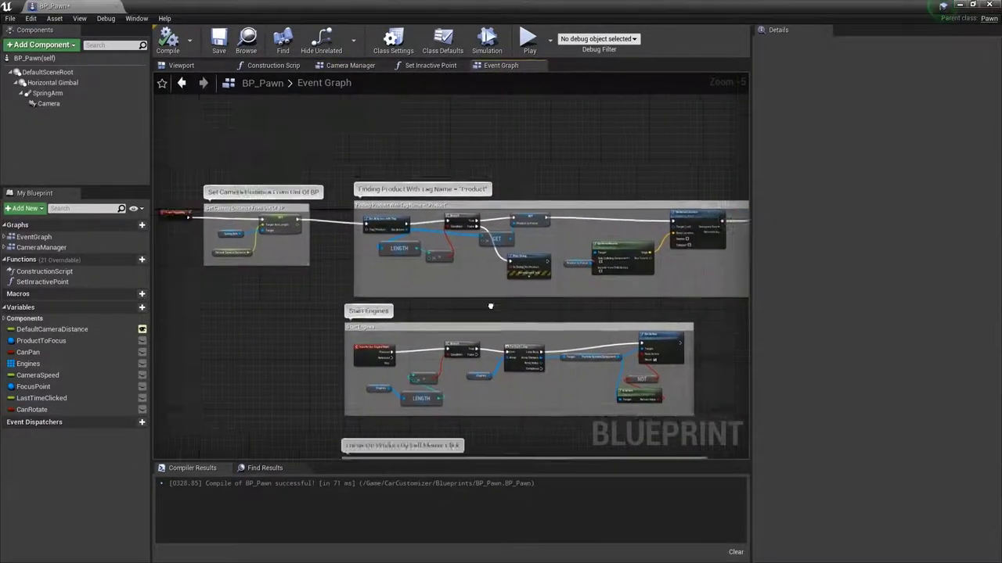
pyautogui.scroll(2, 507, 259)
pyautogui.scroll(1, 507, 260)
pyautogui.moveTo(508, 260); pyautogui.dragTo(396, 285, button='right')
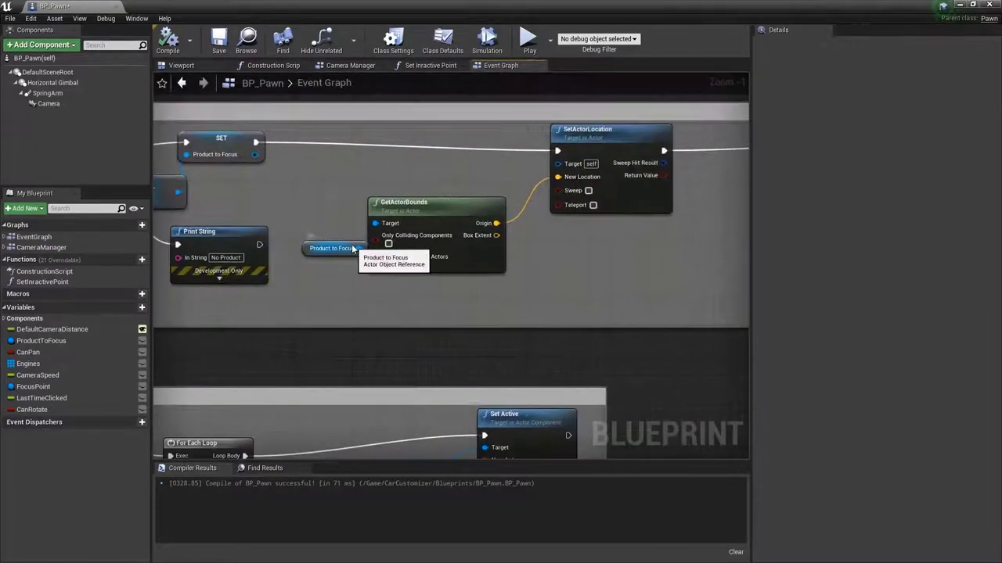
# - Select and delete the GetActorBounds, Product to Focus and SetActorLocation nodes
pyautogui.moveTo(354, 249); pyautogui.dragTo(331, 228)
pyautogui.moveTo(443, 201); pyautogui.dragTo(448, 205)
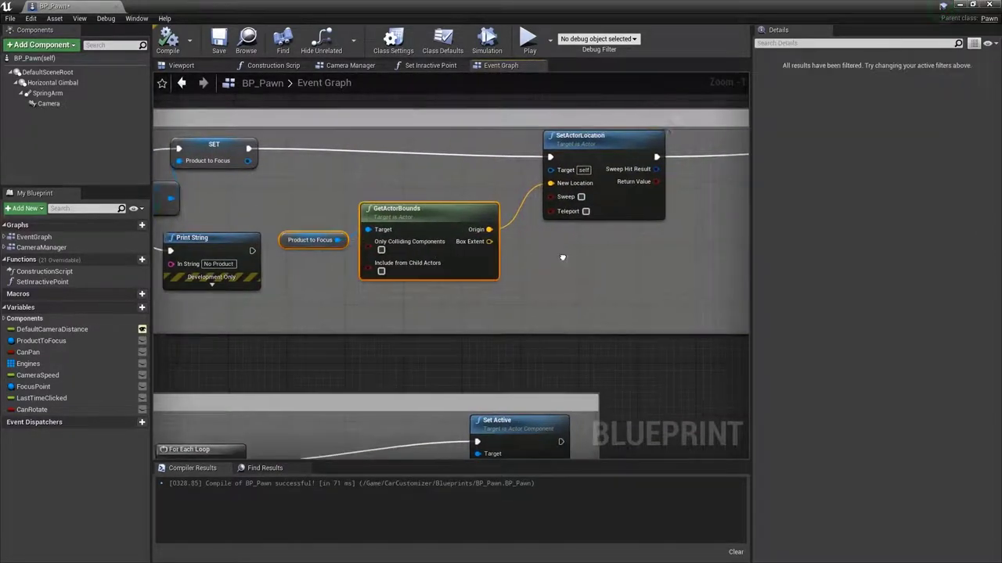
pyautogui.scroll(-3, 557, 262)
pyautogui.scroll(1, 551, 274)
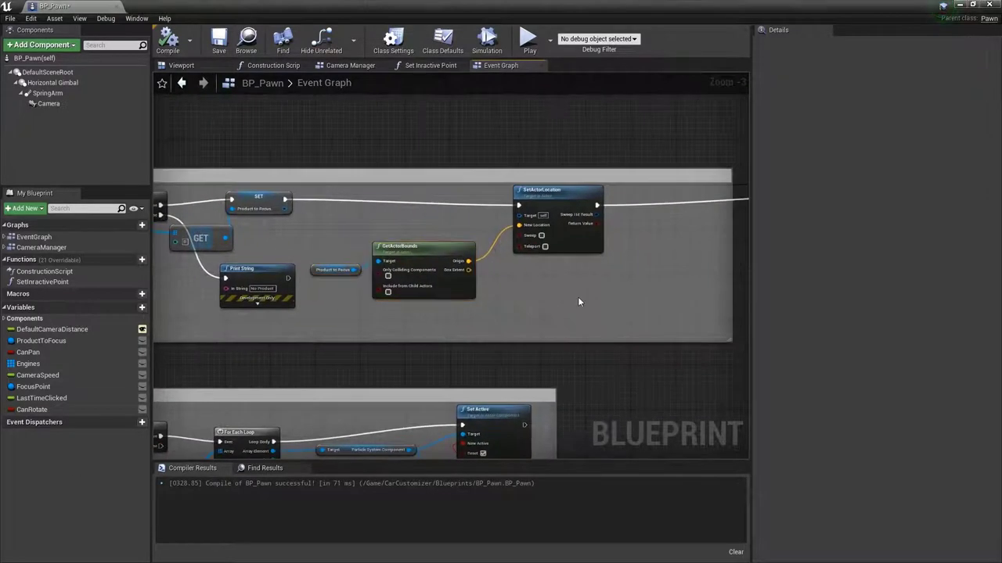
pyautogui.moveTo(578, 297); pyautogui.dragTo(419, 232)
pyautogui.moveTo(344, 197); pyautogui.dragTo(391, 212)
pyautogui.press('Delete')
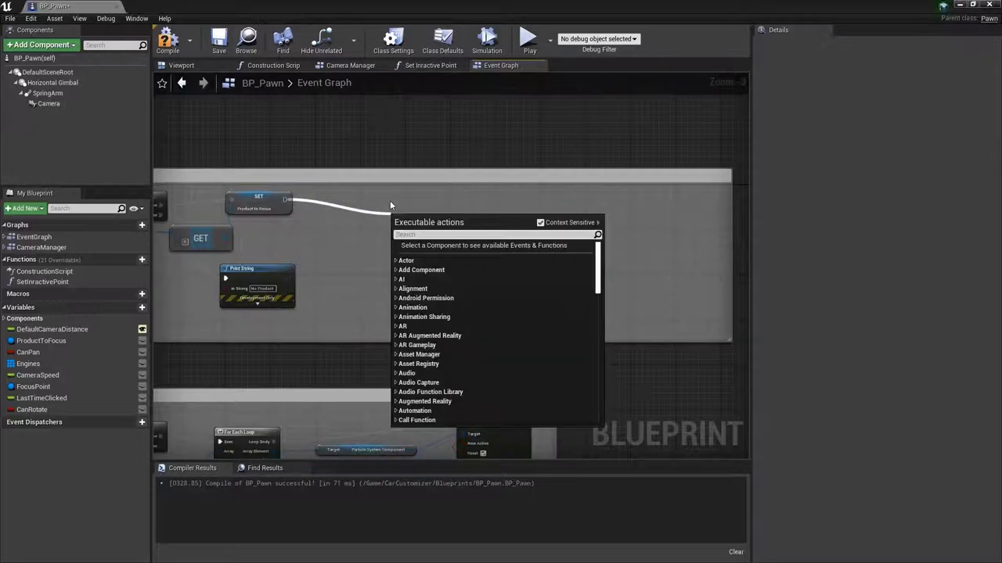
# - Place a Set Inractive Point call after the Product to Focus SET node
pyautogui.moveTo(43, 281); pyautogui.dragTo(370, 209)
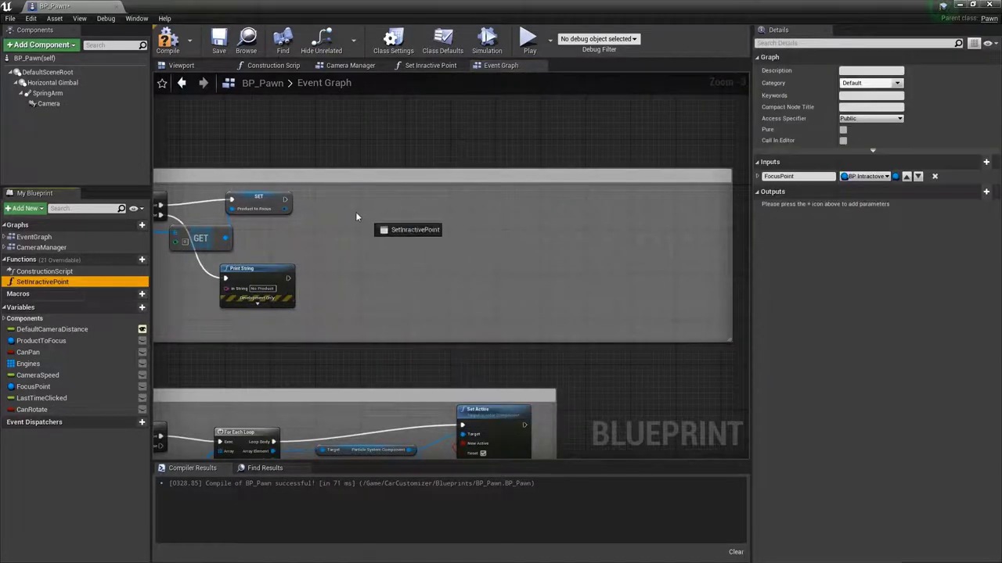
pyautogui.moveTo(352, 224)
pyautogui.mouseDown(button='right')
pyautogui.moveTo(597, 303)
pyautogui.moveTo(744, 307)
pyautogui.mouseUp(button='right')
pyautogui.scroll(-1, 626, 344)
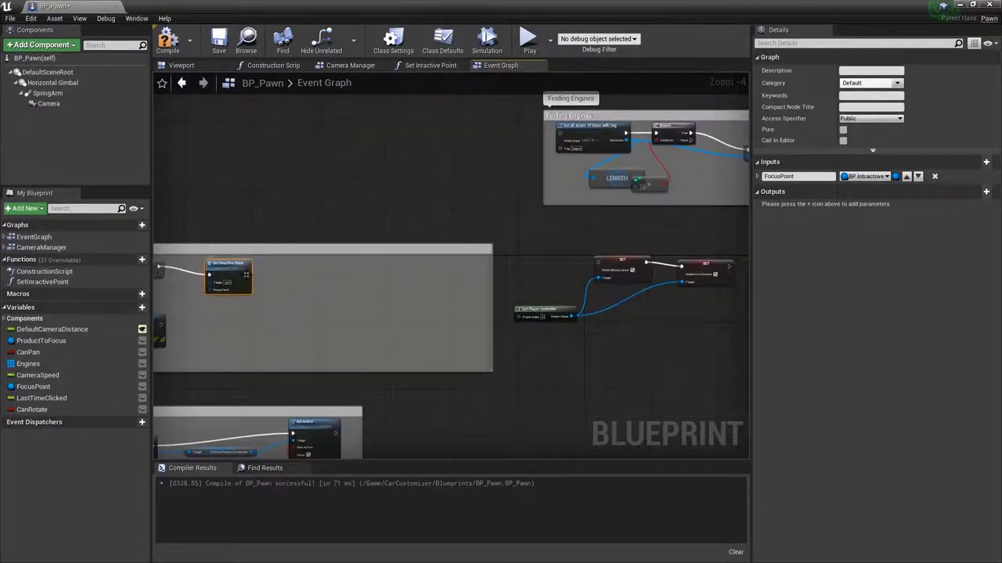
pyautogui.moveTo(662, 325); pyautogui.dragTo(511, 380, button='right')
# - Delete the Finding Engines comment box
pyautogui.click(409, 174)
pyautogui.press('Delete')
pyautogui.scroll(2, 410, 174)
pyautogui.moveTo(393, 122)
pyautogui.mouseDown(button='right')
pyautogui.moveTo(356, 290)
pyautogui.moveTo(503, 269)
pyautogui.mouseUp(button='right')
pyautogui.scroll(-1, 356, 291)
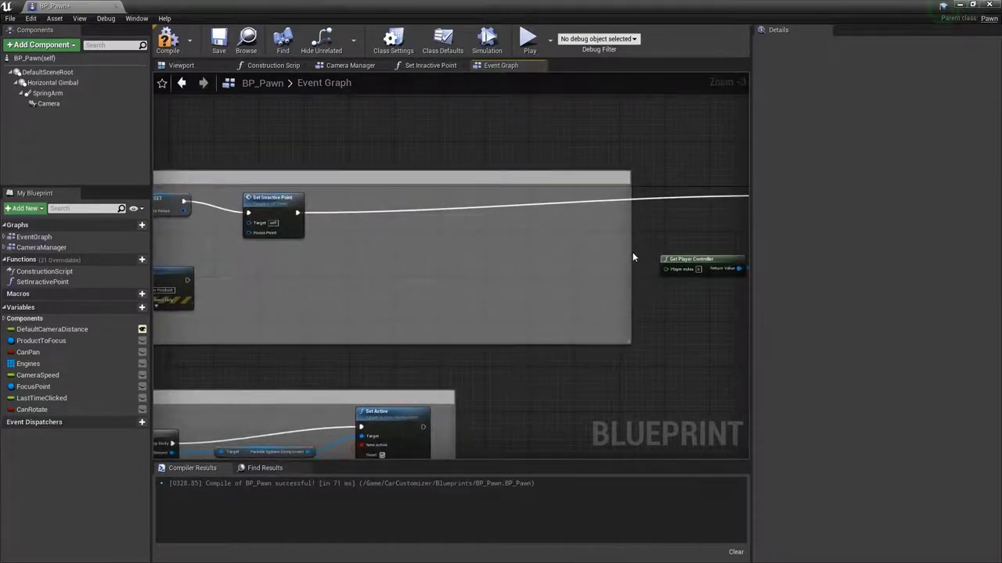
# - Narrow the remaining comment box and shift the nodes left to tidy the Event Graph
pyautogui.moveTo(633, 256)
pyautogui.mouseDown()
pyautogui.moveTo(342, 257)
pyautogui.moveTo(583, 227)
pyautogui.moveTo(458, 229)
pyautogui.mouseUp()
pyautogui.scroll(-2, 365, 246)
pyautogui.scroll(2, 391, 279)
pyautogui.moveTo(391, 280); pyautogui.dragTo(639, 286, button='right')
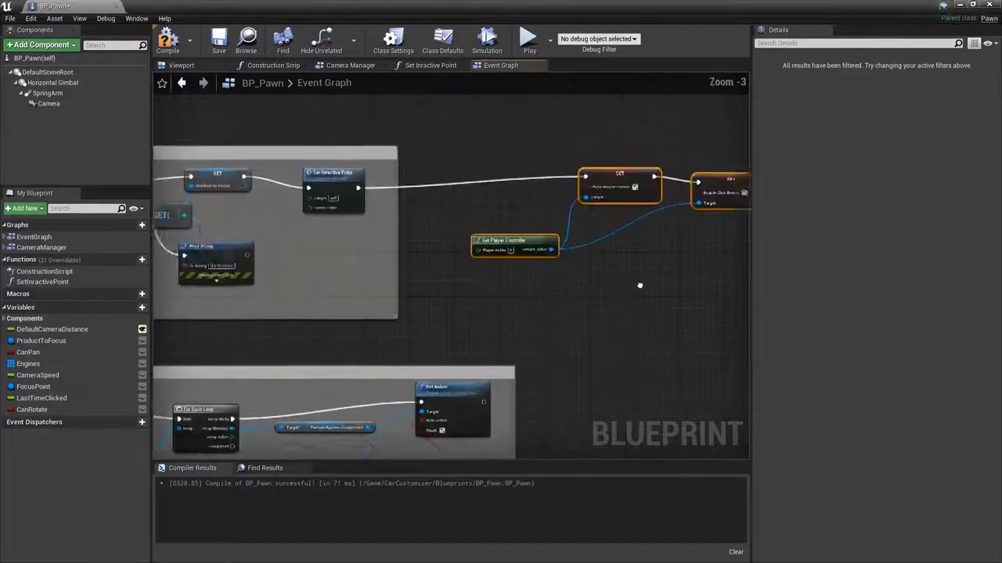
pyautogui.scroll(-1, 640, 286)
pyautogui.moveTo(486, 298); pyautogui.dragTo(637, 311, button='right')
pyautogui.click(637, 311)
# - In the Set Inractive Point graph, move the upper branch nodes up and bring the lower branch into view
pyautogui.click(430, 65)
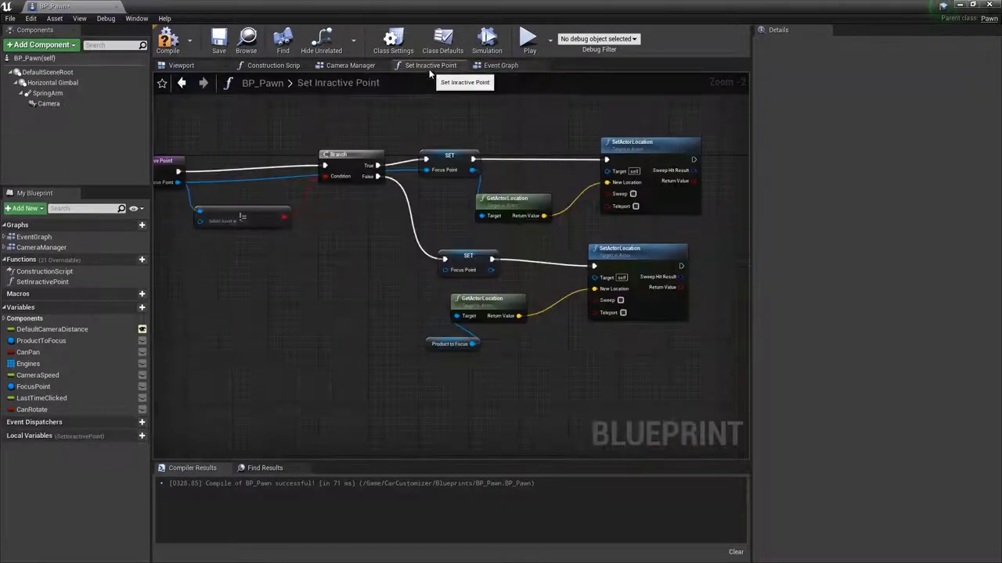
pyautogui.moveTo(670, 106); pyautogui.dragTo(580, 132, button='right')
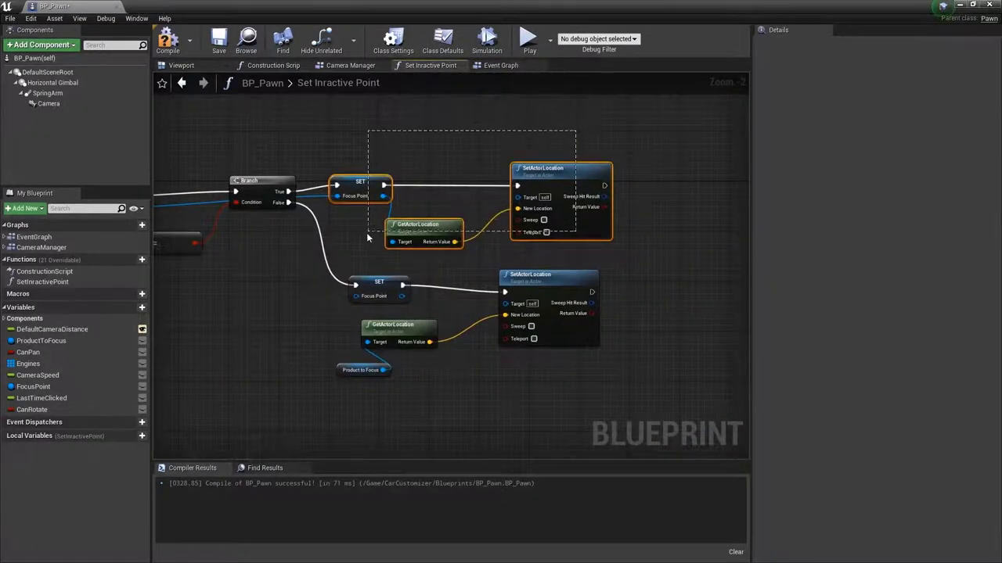
pyautogui.moveTo(366, 233); pyautogui.dragTo(368, 232)
pyautogui.moveTo(548, 171); pyautogui.dragTo(573, 102)
pyautogui.moveTo(572, 102); pyautogui.dragTo(572, 309, button='right')
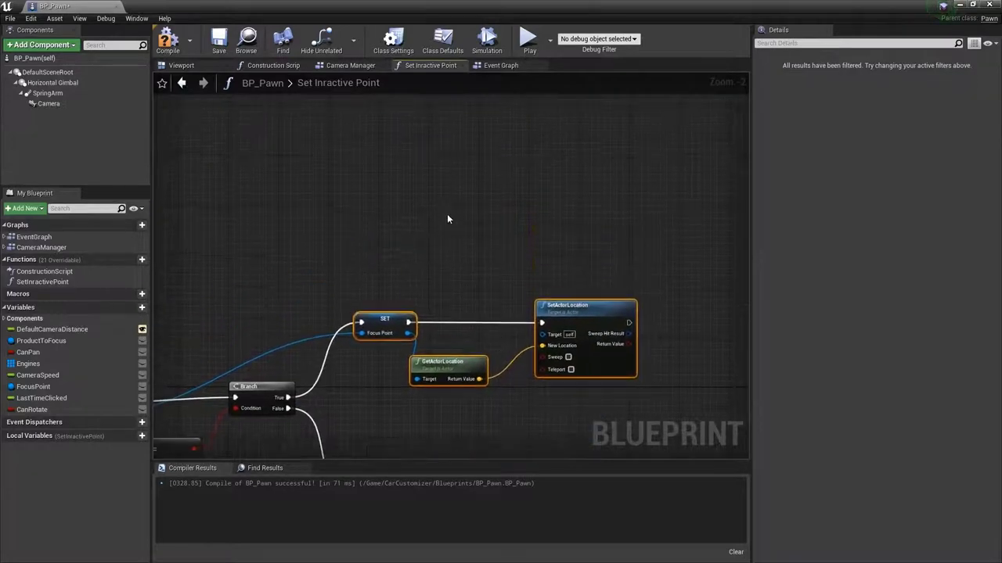
pyautogui.moveTo(447, 219); pyautogui.dragTo(316, 157, button='right')
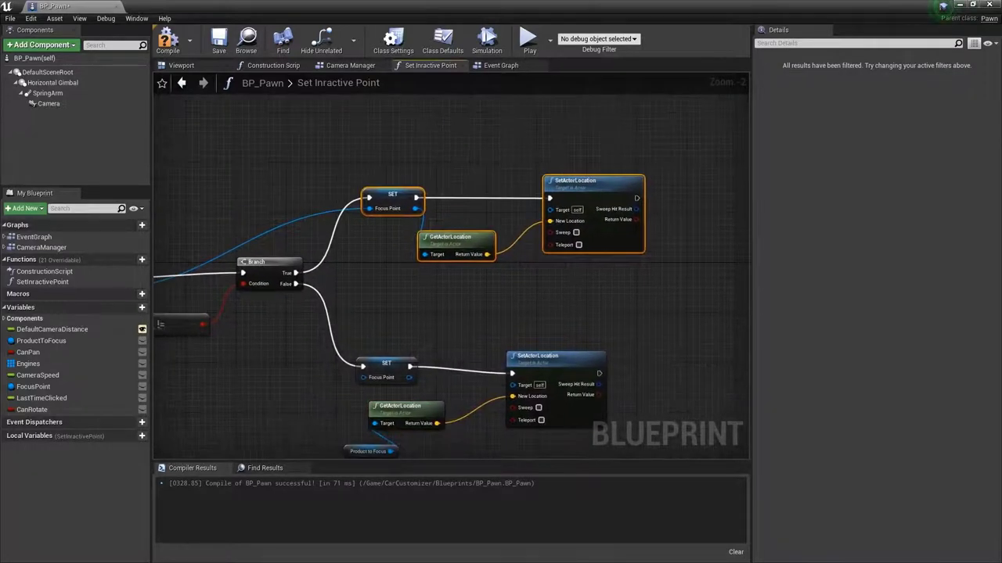
pyautogui.moveTo(514, 360); pyautogui.dragTo(532, 227, button='right')
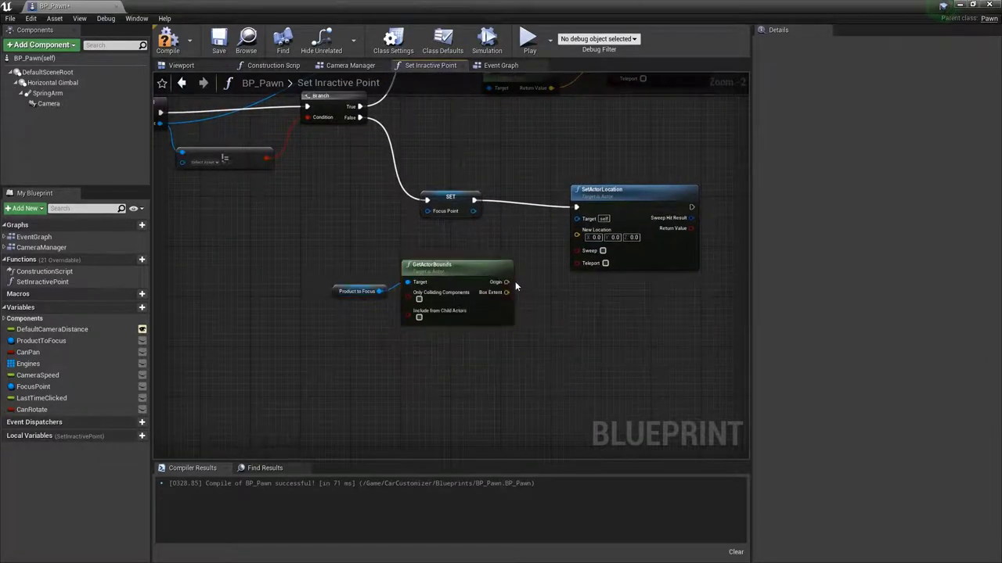
# - Connect GetActorBounds Origin to the lower SetActorLocation's New Location and add an AND off the != output
pyautogui.moveTo(507, 281); pyautogui.dragTo(577, 250)
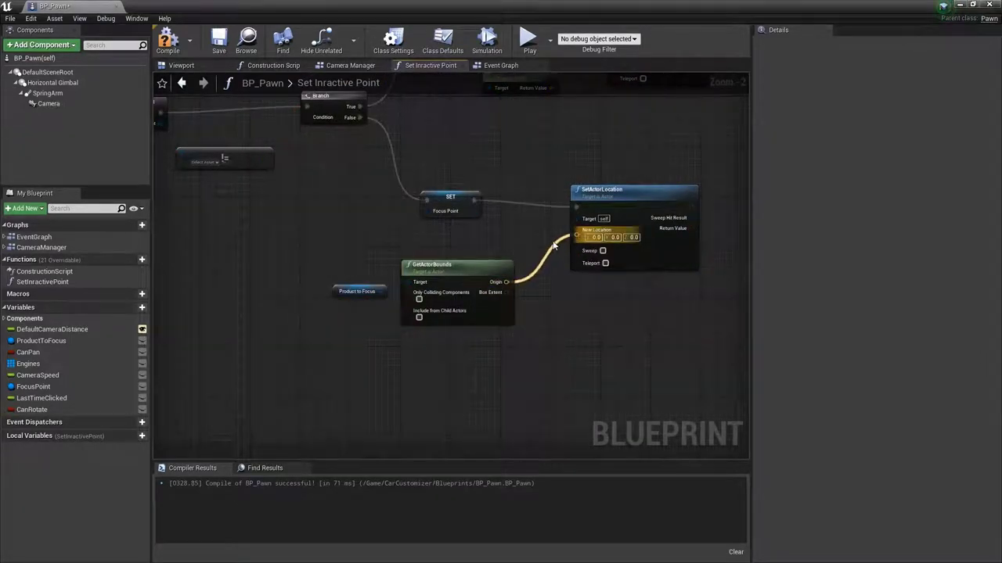
pyautogui.click(431, 241)
pyautogui.moveTo(458, 276); pyautogui.dragTo(418, 229, button='right')
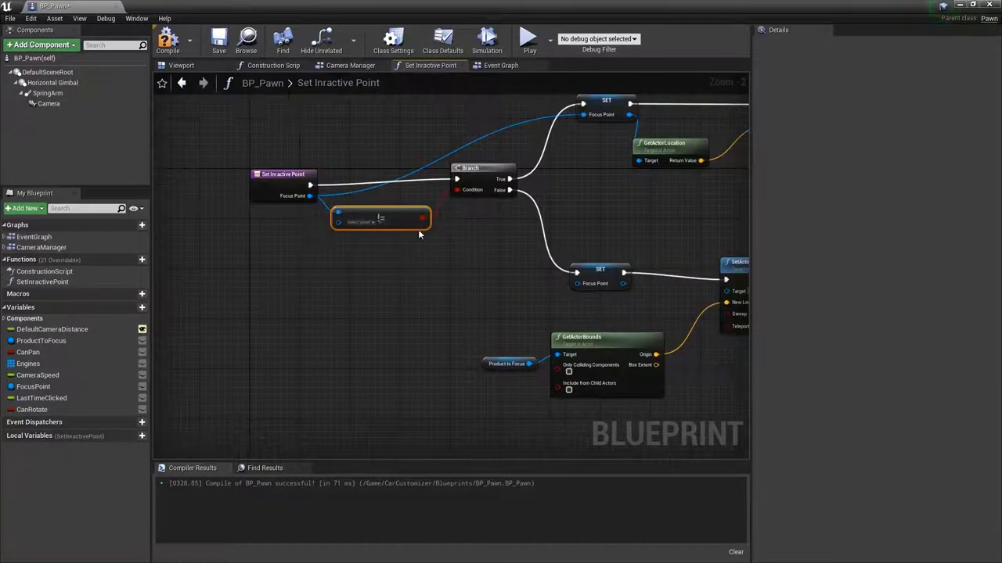
pyautogui.moveTo(423, 219); pyautogui.dragTo(454, 259)
# - Add an AND node to the Set Inractive Point function graph
pyautogui.write('and')
pyautogui.press('Return')
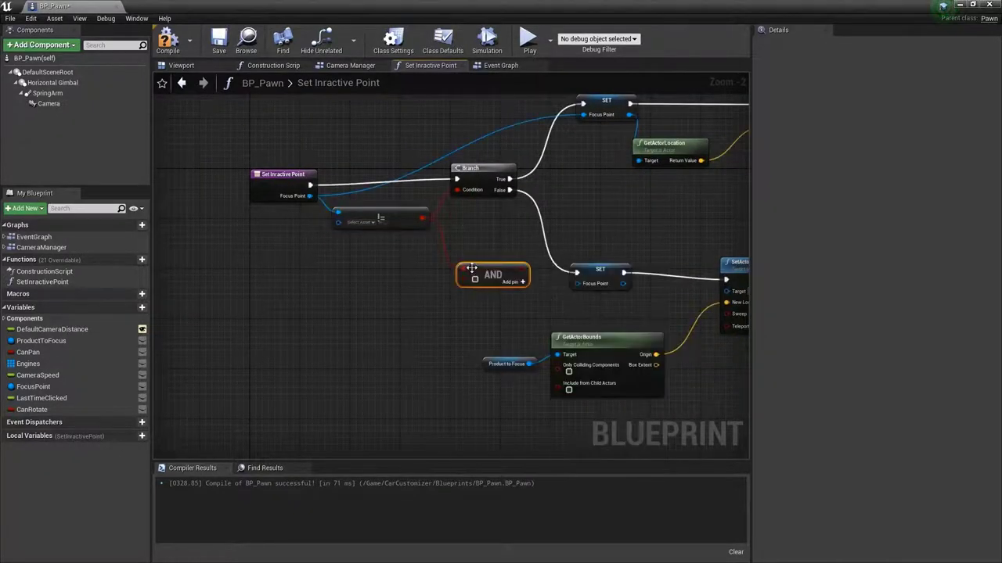
pyautogui.scroll(1, 397, 253)
# - Duplicate the Product to Focus getter and place the copy left of the AND node
pyautogui.click(371, 198)
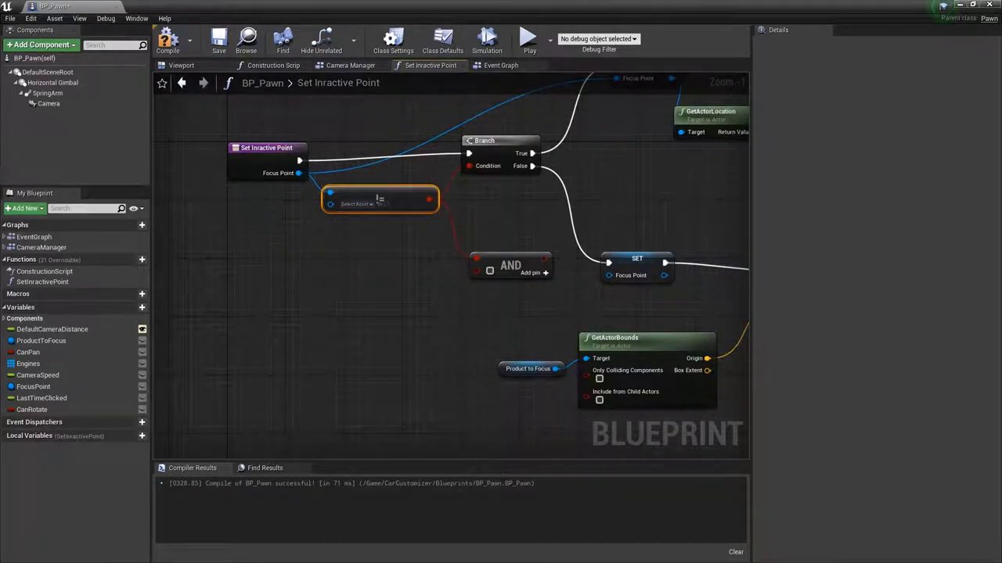
pyautogui.moveTo(521, 368); pyautogui.dragTo(512, 360)
pyautogui.hotkey('ctrl', 'w')
pyautogui.moveTo(399, 335)
pyautogui.mouseDown()
pyautogui.moveTo(369, 270)
pyautogui.moveTo(479, 272)
pyautogui.moveTo(431, 290)
pyautogui.mouseUp()
pyautogui.press('Escape')
pyautogui.moveTo(348, 274); pyautogui.dragTo(276, 296)
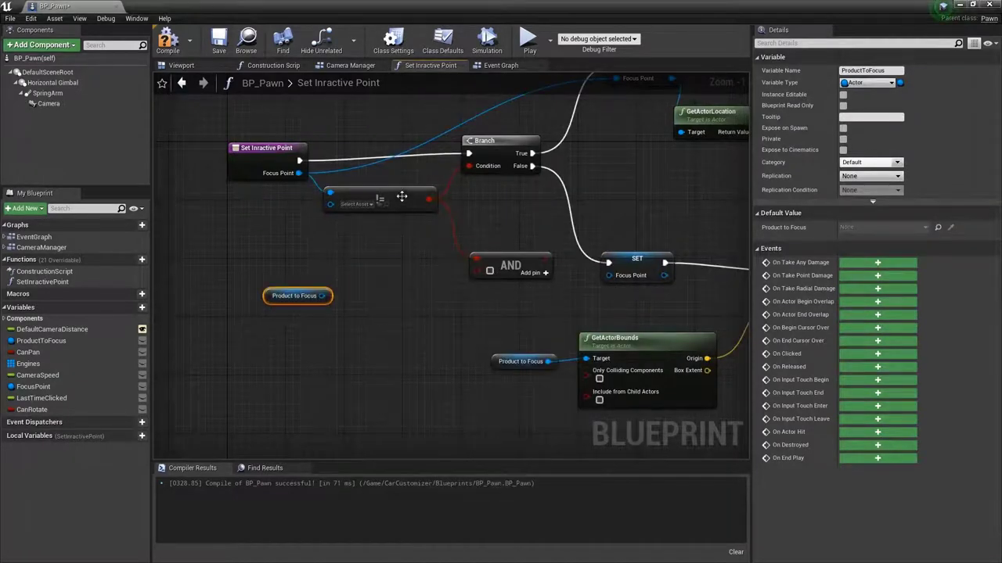
# - Duplicate the != node beside AND and wire Focus Point and Product to Focus into it
pyautogui.click(402, 196)
pyautogui.hotkey('ctrl', 'w')
pyautogui.click(426, 288)
pyautogui.click(441, 279)
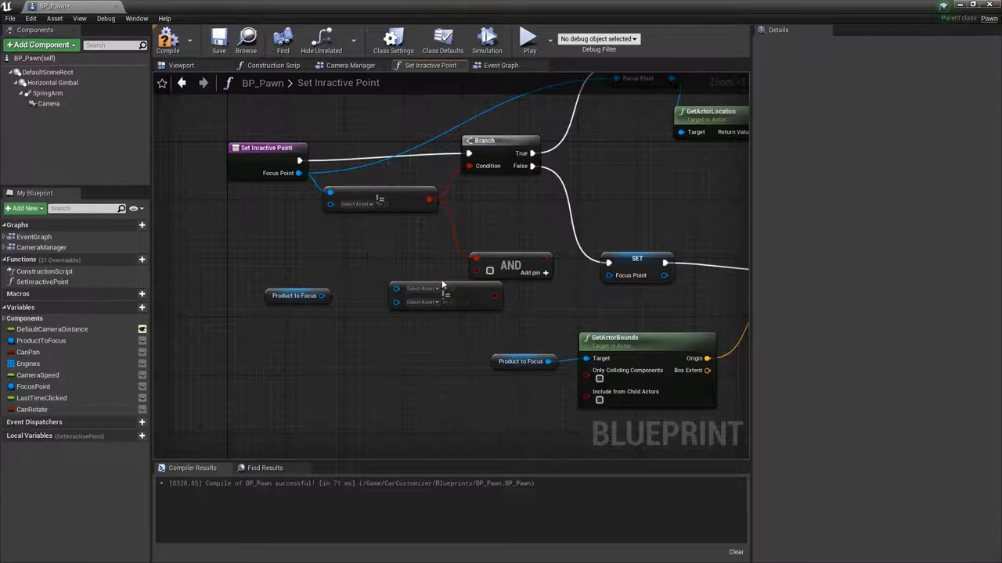
pyautogui.moveTo(442, 283); pyautogui.dragTo(415, 265)
pyautogui.moveTo(298, 173); pyautogui.dragTo(352, 267)
pyautogui.moveTo(321, 296)
pyautogui.mouseDown()
pyautogui.moveTo(351, 275)
pyautogui.moveTo(446, 276)
pyautogui.mouseUp()
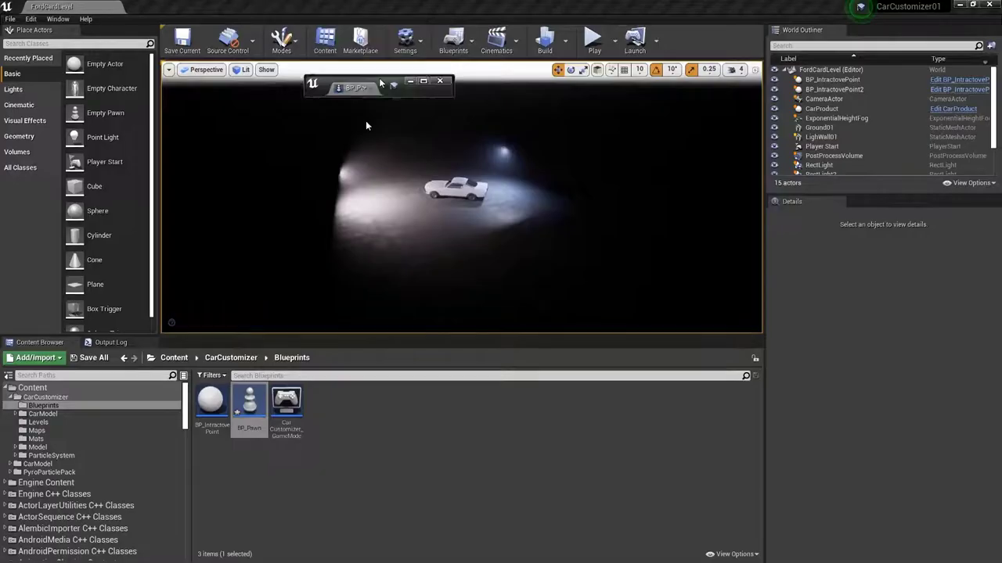
# - Play-test the level, orbiting the camera to the car's front and a wider view
pyautogui.click(593, 39)
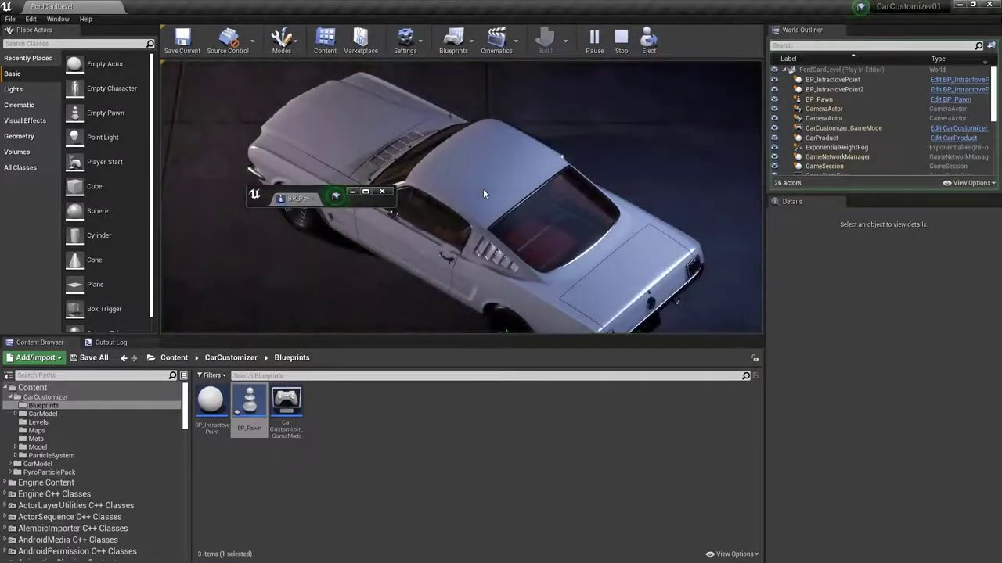
pyautogui.click(356, 238)
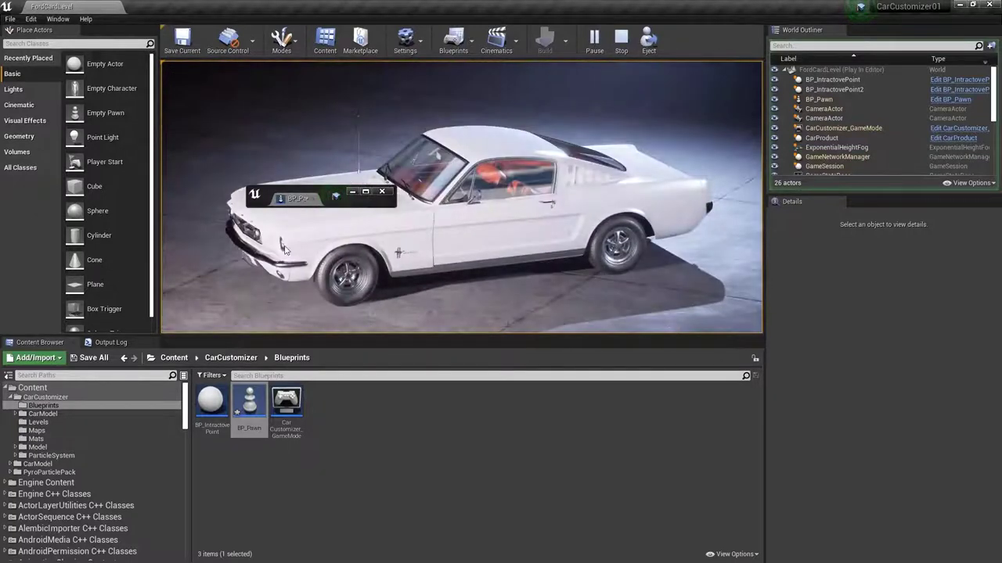
pyautogui.click(362, 279)
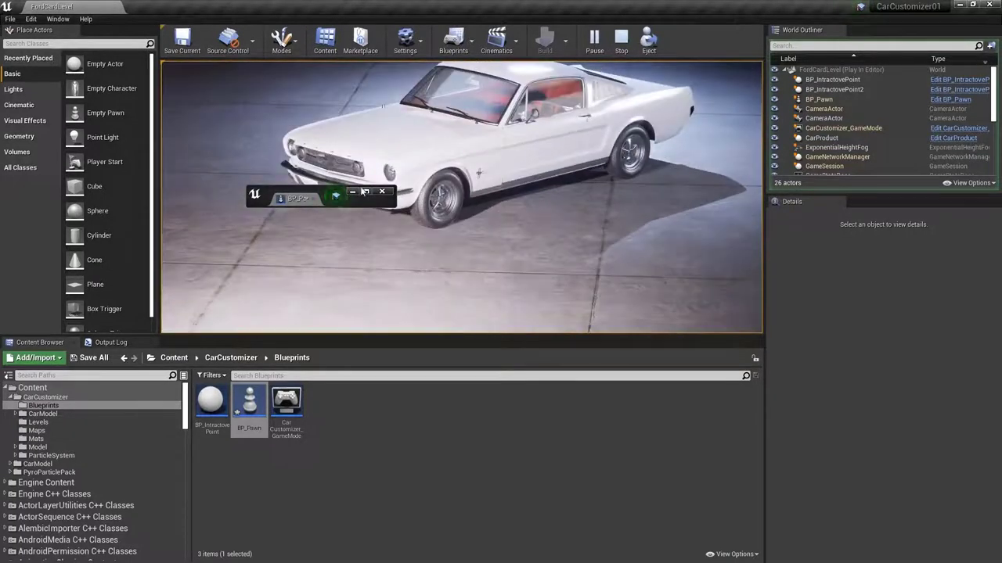
pyautogui.hotkey('shift', 'F1')
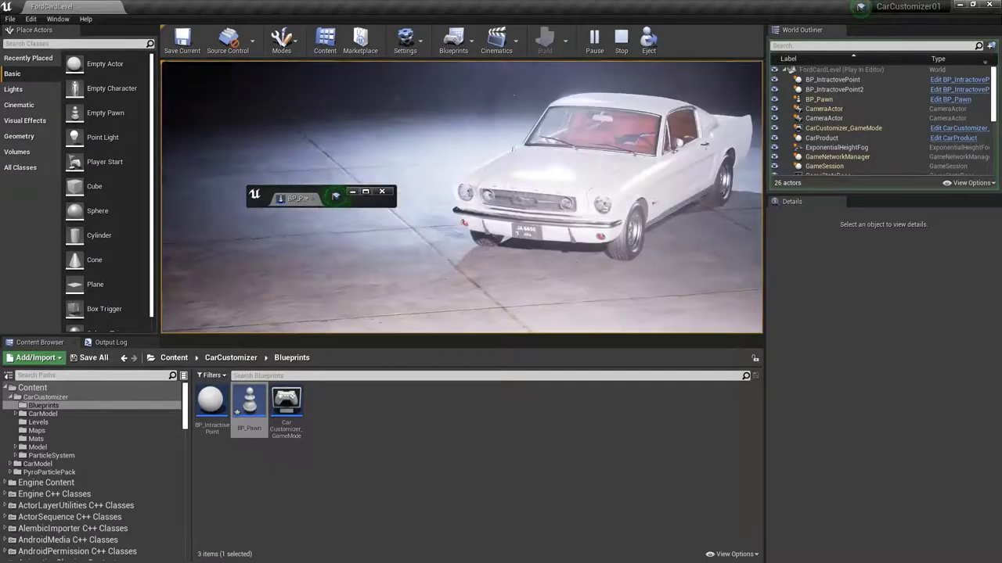
pyautogui.click(299, 247)
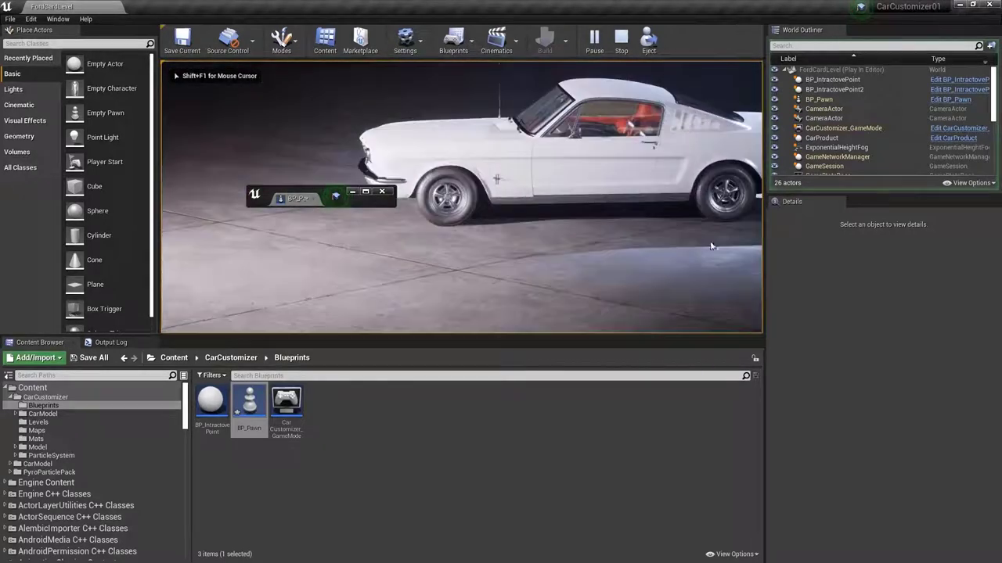
pyautogui.click(335, 196)
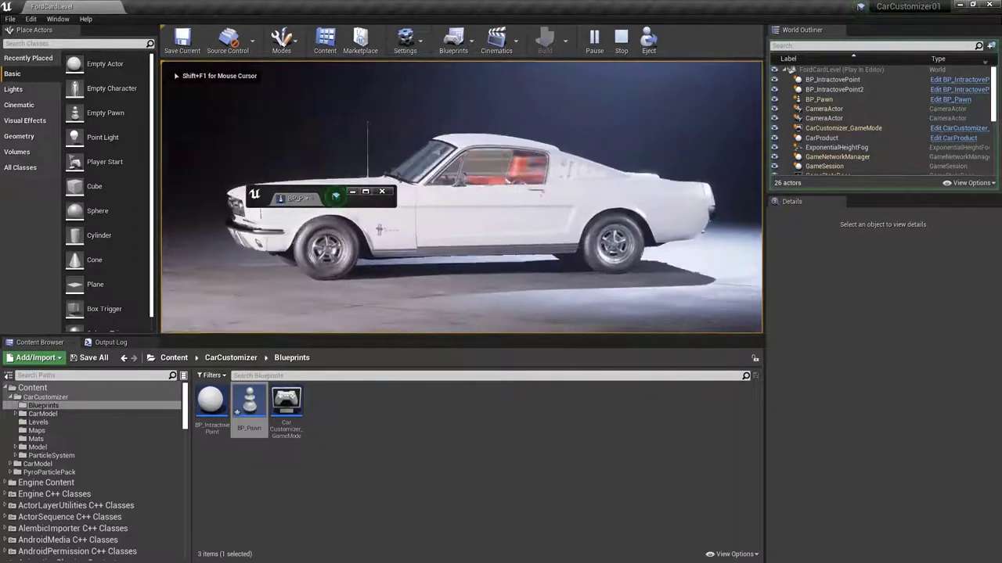
pyautogui.hotkey('shift', 'F1')
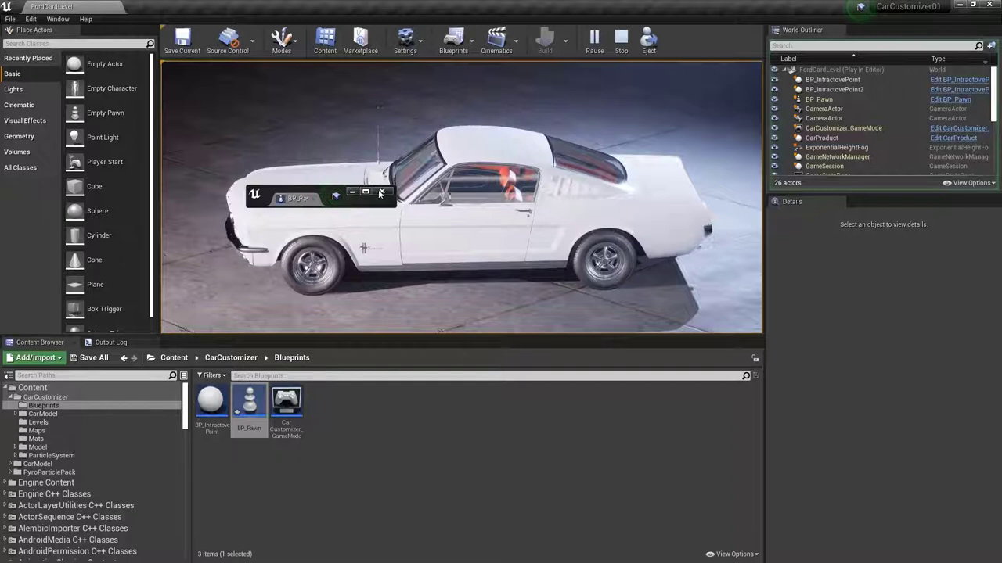
# - Stop the play session, move the AND node next to the Branch, and minimize BP_Pawn
pyautogui.press('Escape')
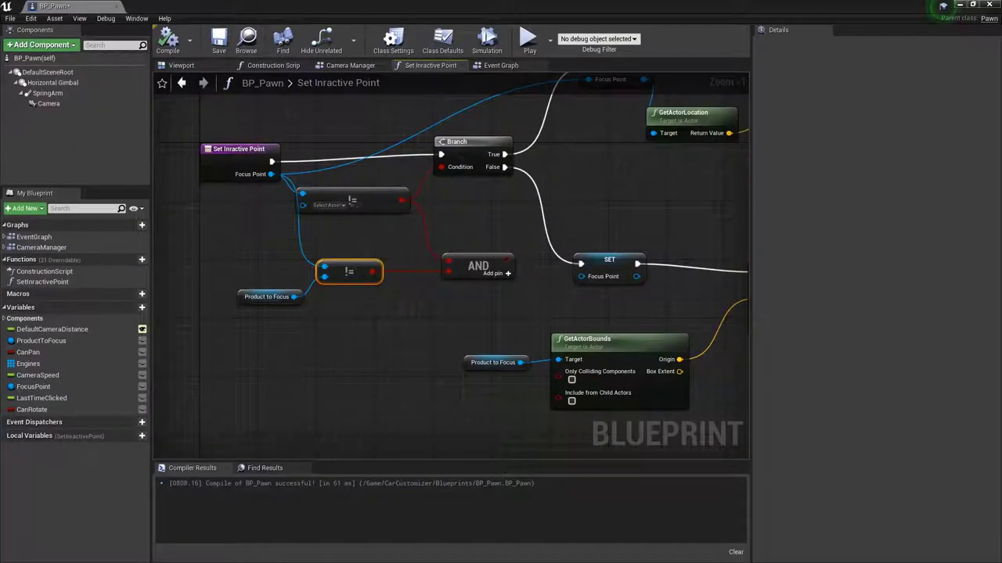
pyautogui.moveTo(505, 258)
pyautogui.mouseDown()
pyautogui.moveTo(480, 252)
pyautogui.moveTo(446, 180)
pyautogui.mouseUp()
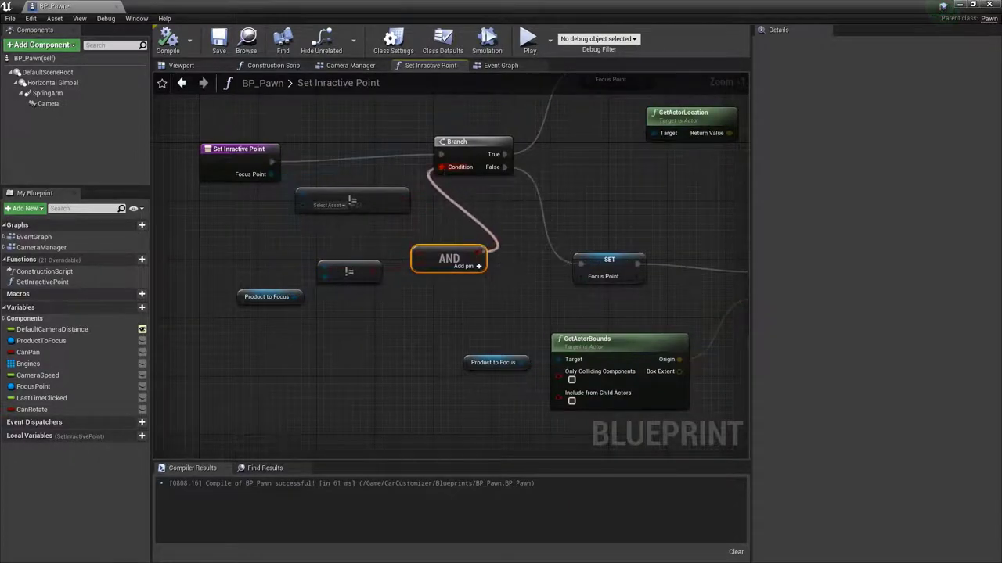
pyautogui.click(960, 5)
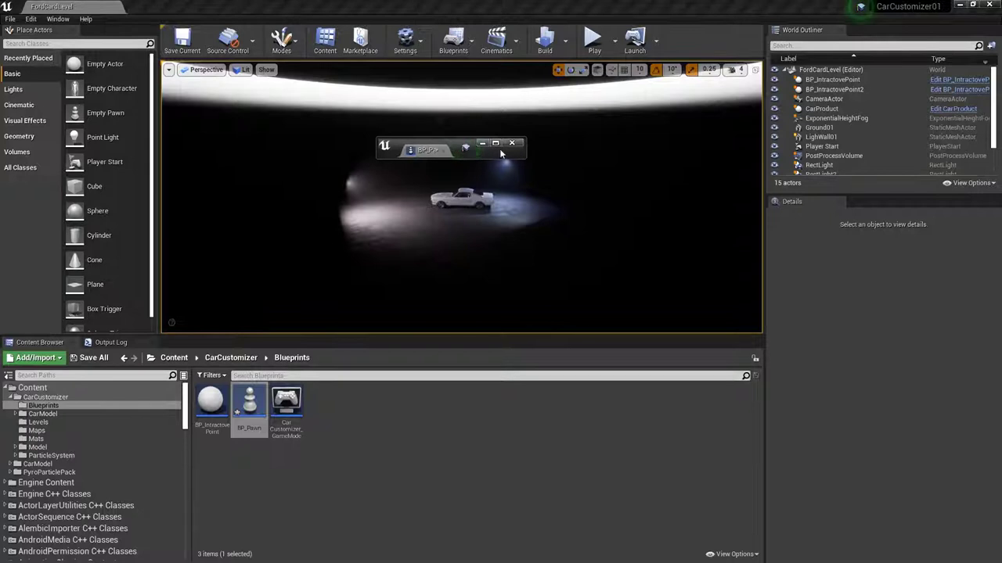
# - Close the leftover Blueprint window and play-test the level, orbiting close to the white car
pyautogui.click(513, 145)
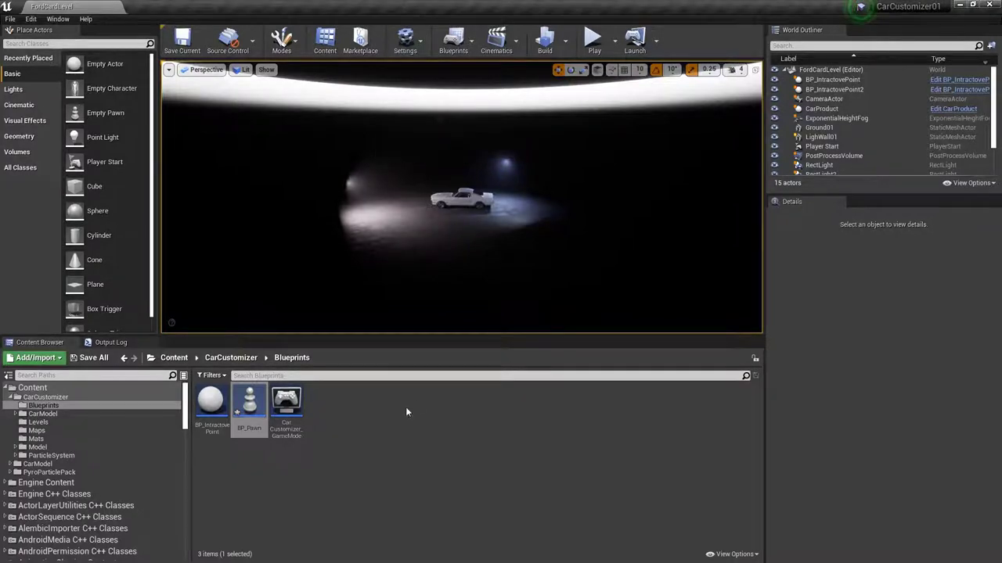
pyautogui.click(594, 37)
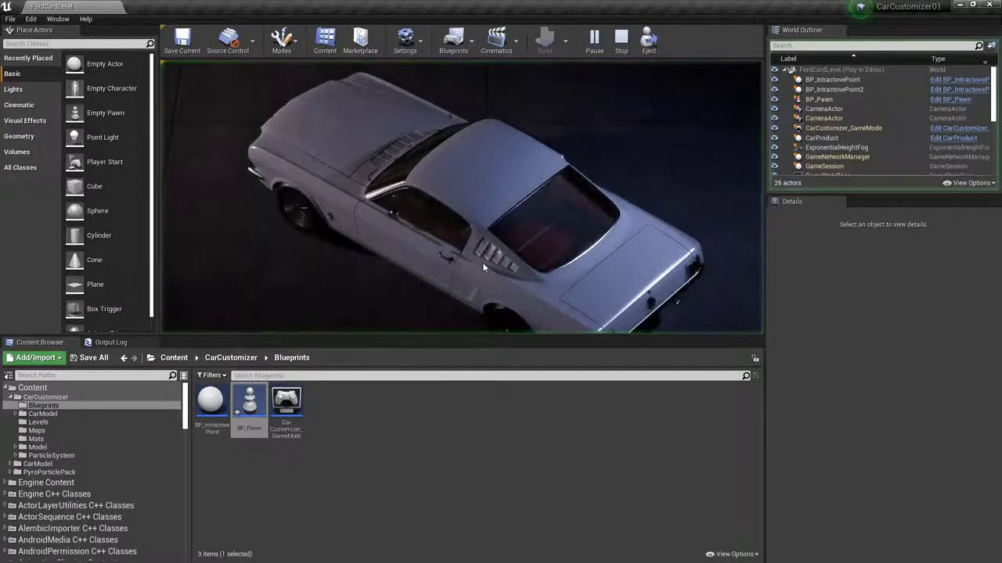
pyautogui.click(423, 247)
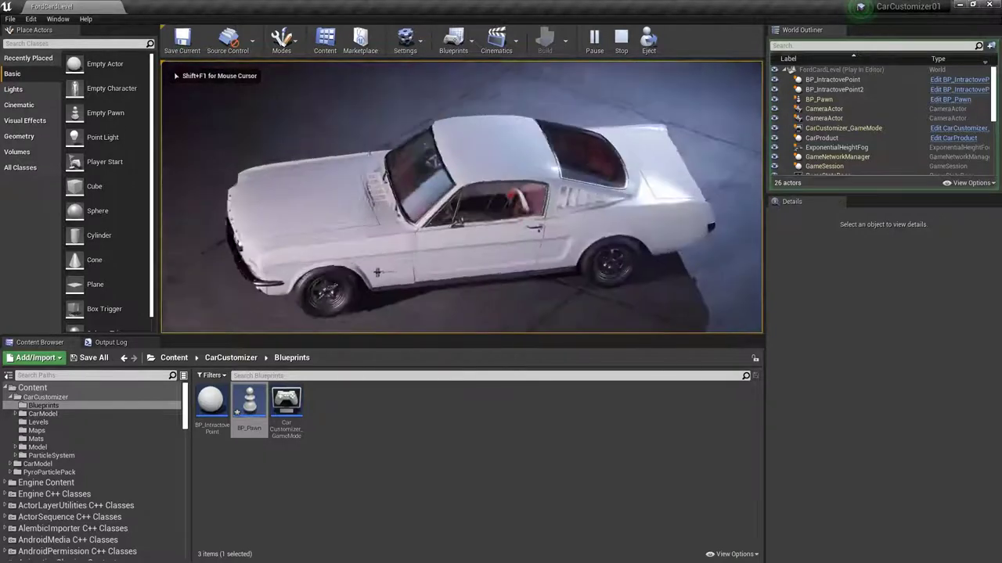
pyautogui.hotkey('shift', 'F1')
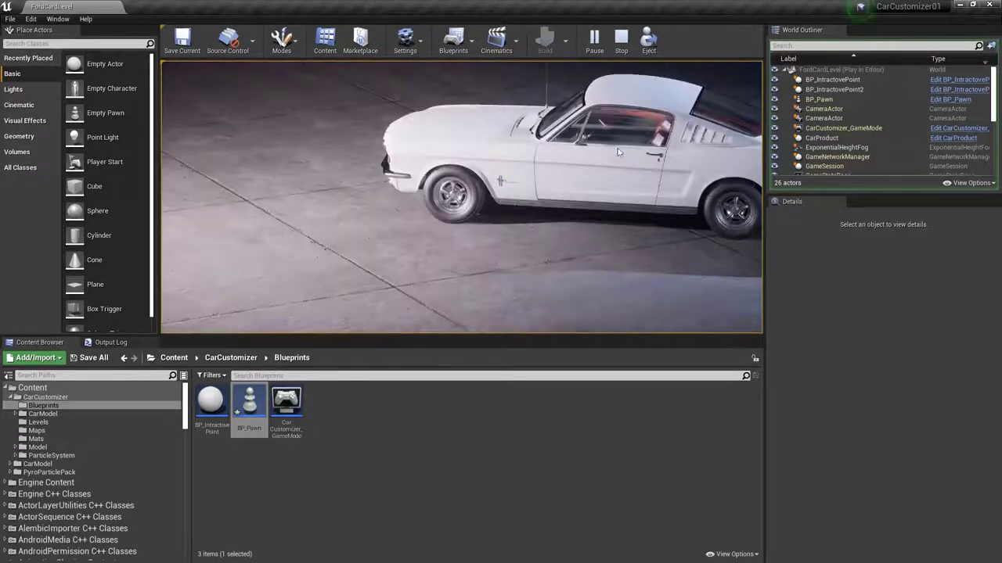